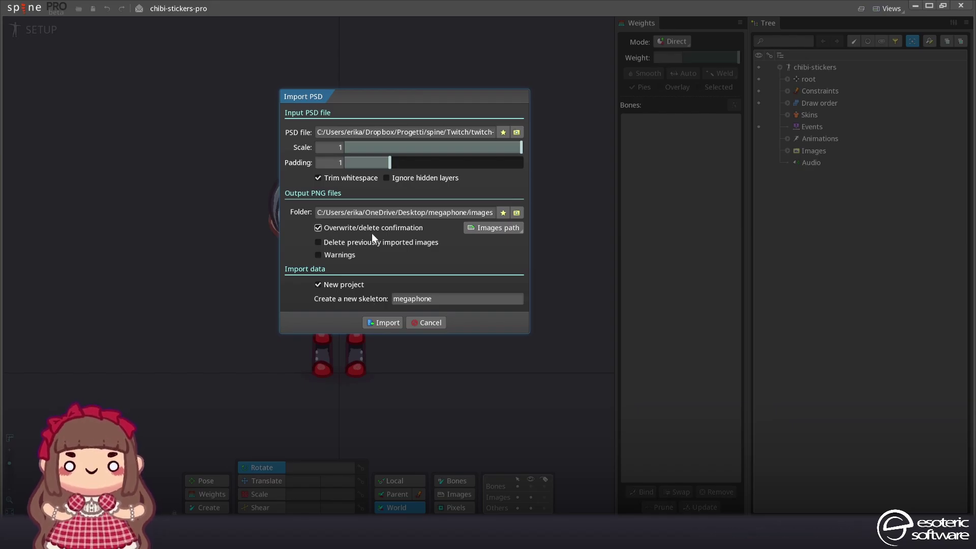
# Step: Reopen the PSD import settings and set the images path to the PSD's folder
pyautogui.click(417, 322)
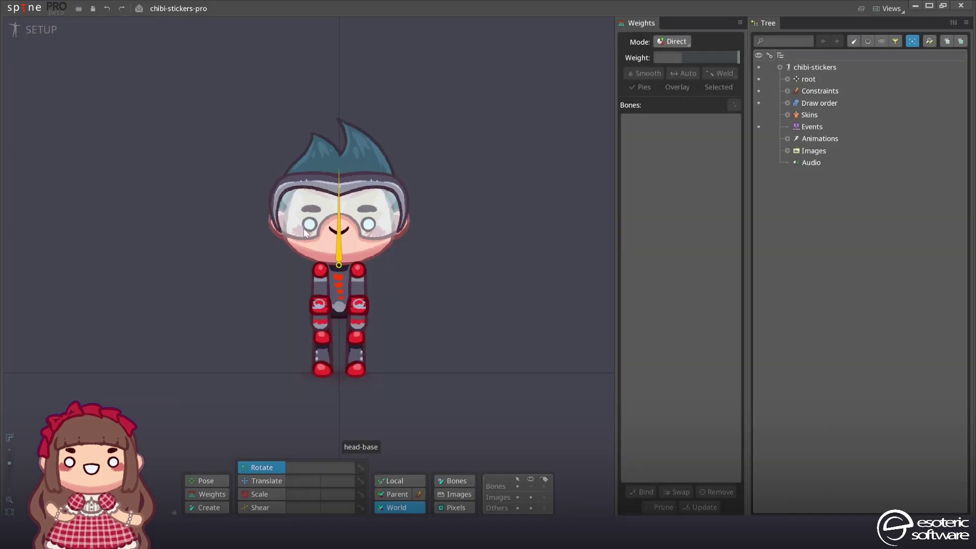
pyautogui.click(21, 10)
pyautogui.click(41, 134)
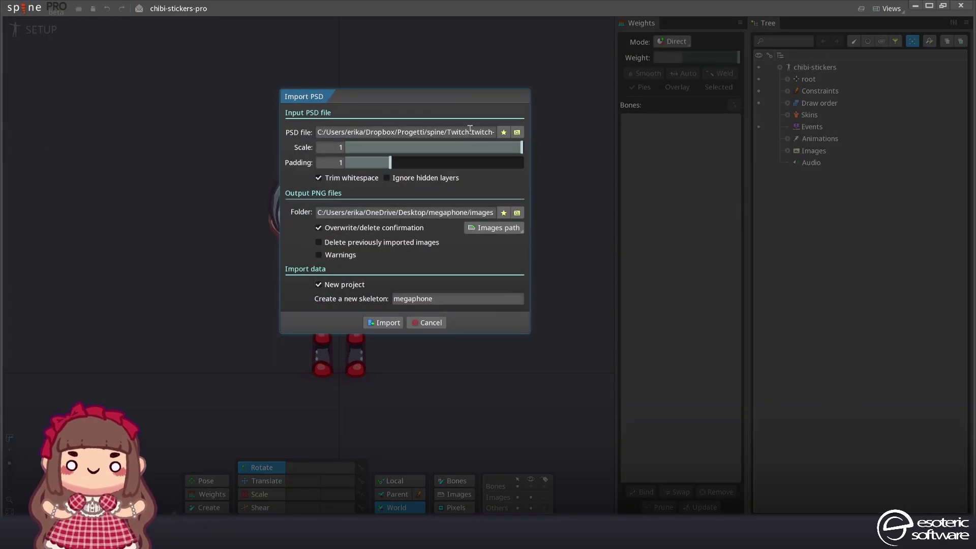
pyautogui.moveTo(468, 132); pyautogui.dragTo(524, 133)
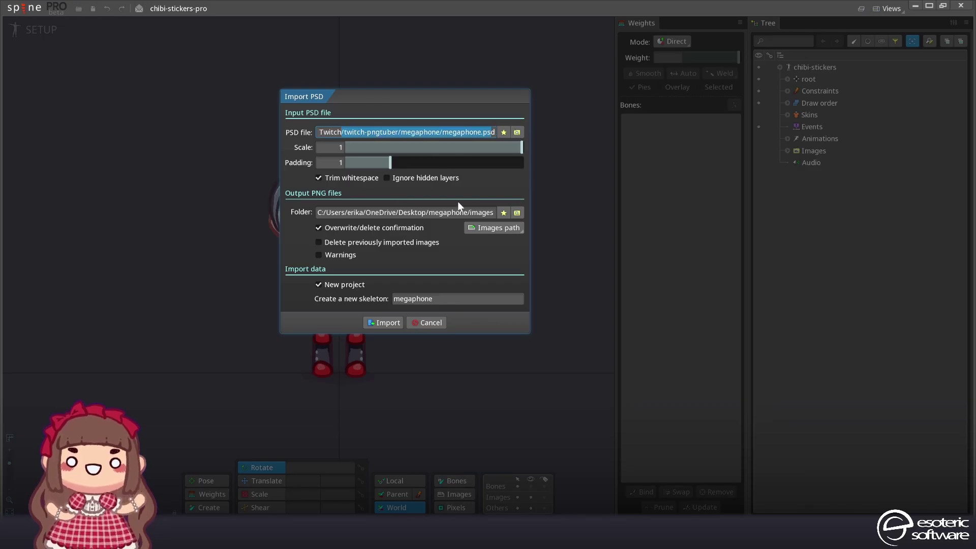
pyautogui.click(495, 229)
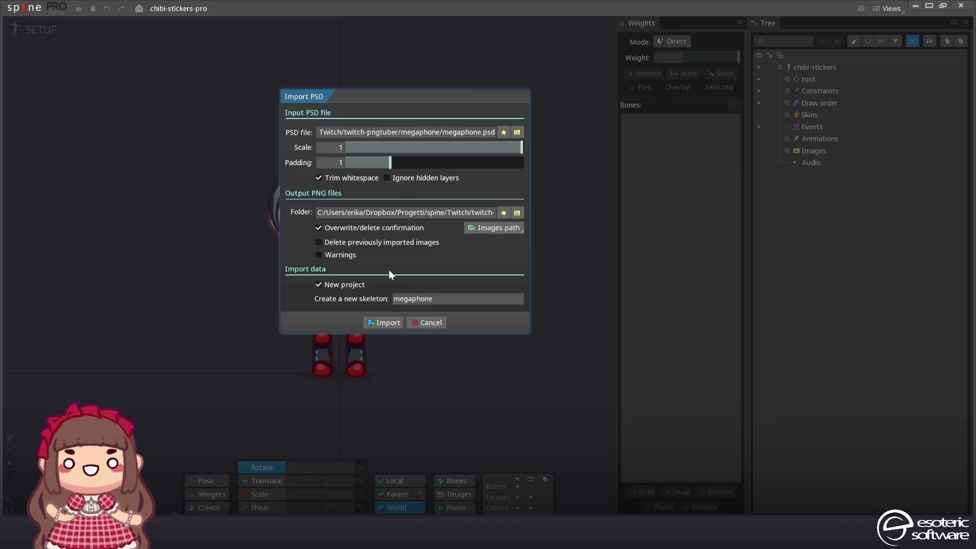
# Step: Import the megaphone PSD, allowing the existing image files to be overwritten
pyautogui.click(382, 322)
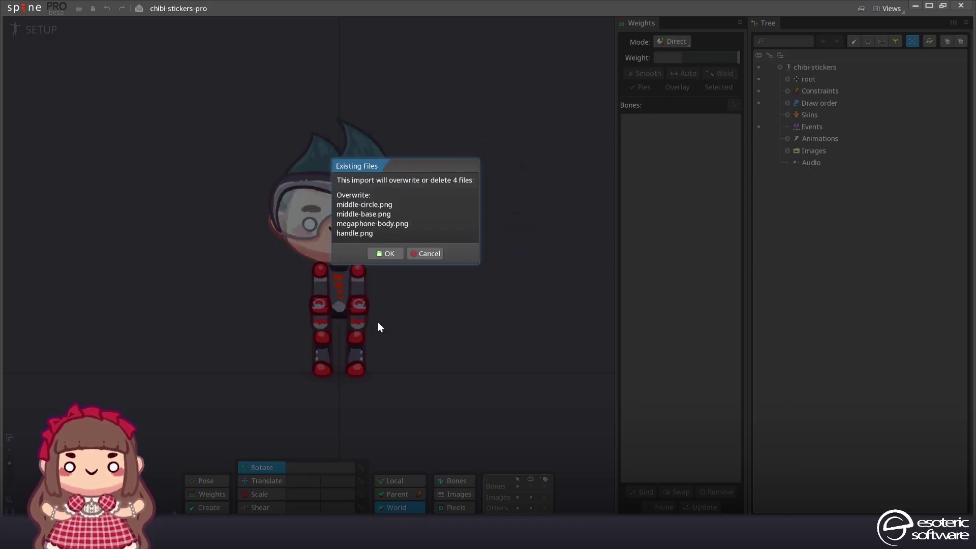
pyautogui.click(391, 253)
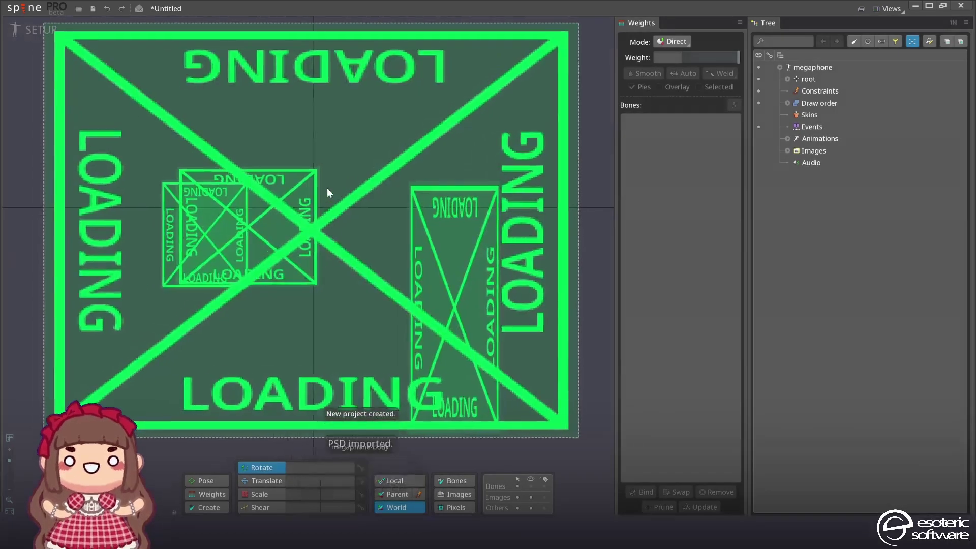
pyautogui.scroll(-3, 319, 252)
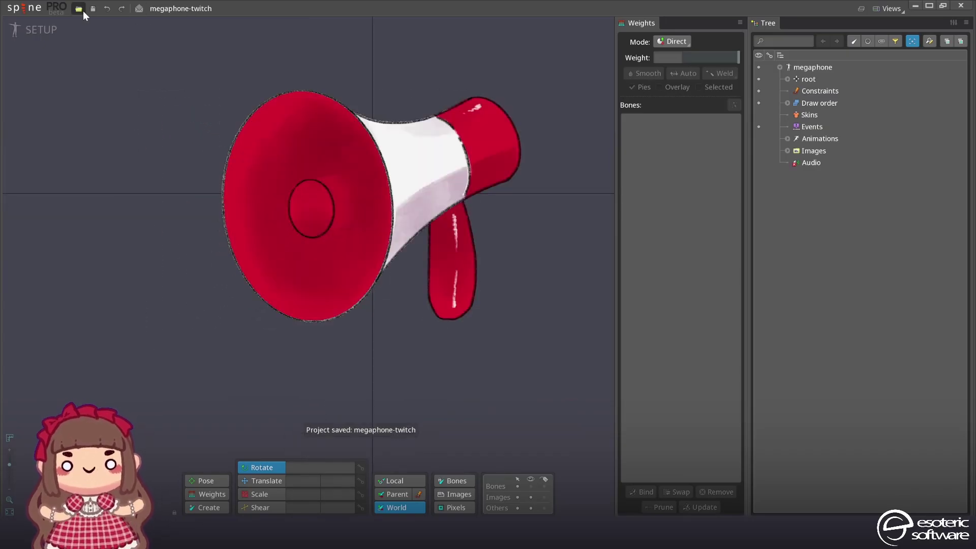
# Step: Load megaphone-finished from recent projects, select the megaphone-body bone and switch to Animate mode
pyautogui.click(78, 9)
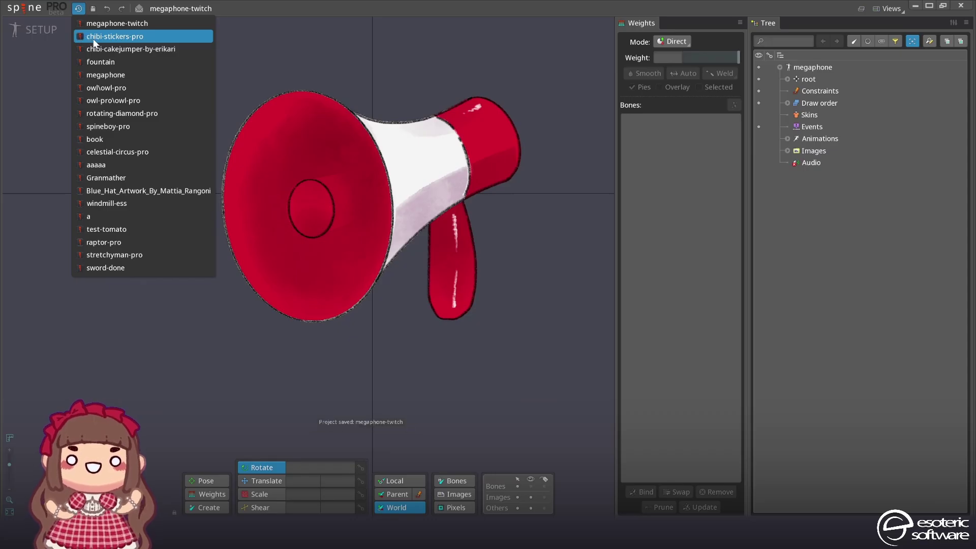
pyautogui.click(274, 145)
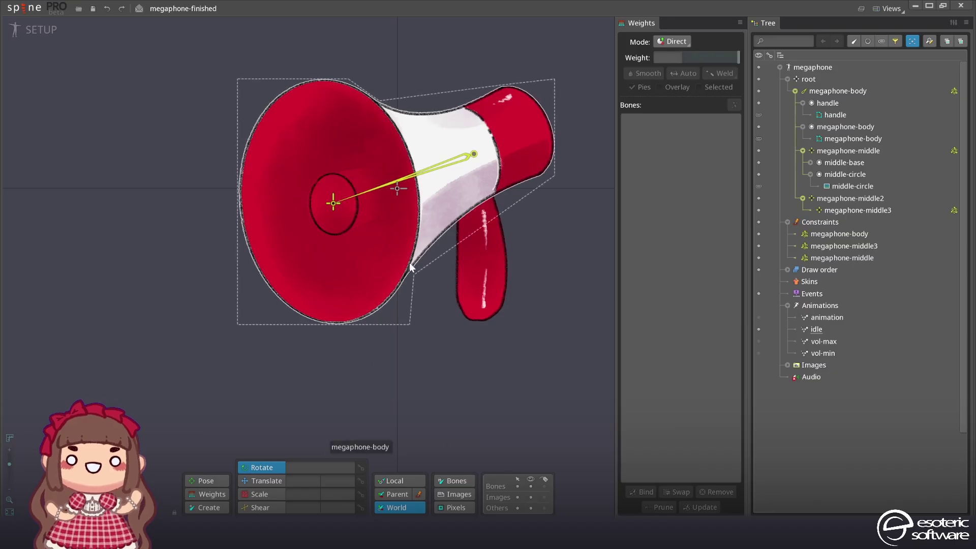
pyautogui.scroll(2, 463, 252)
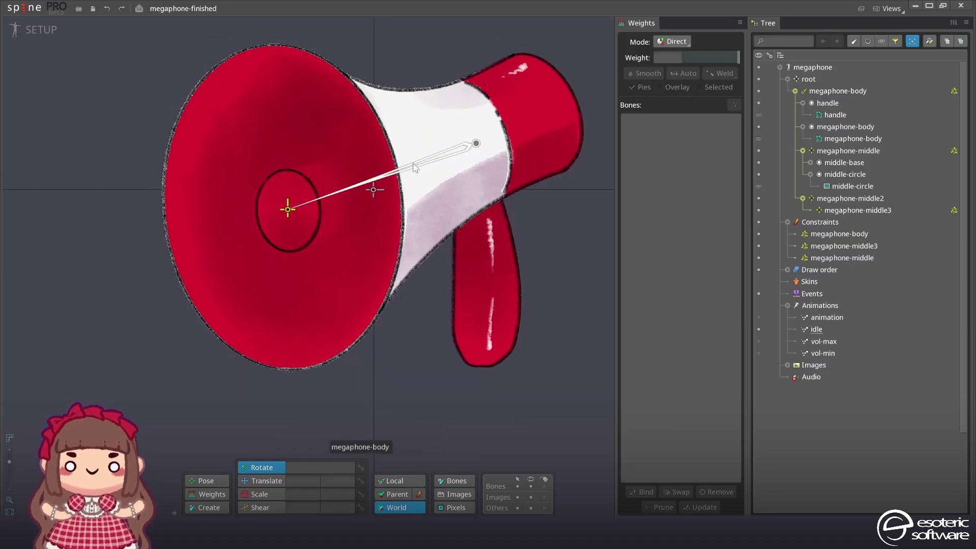
pyautogui.click(414, 164)
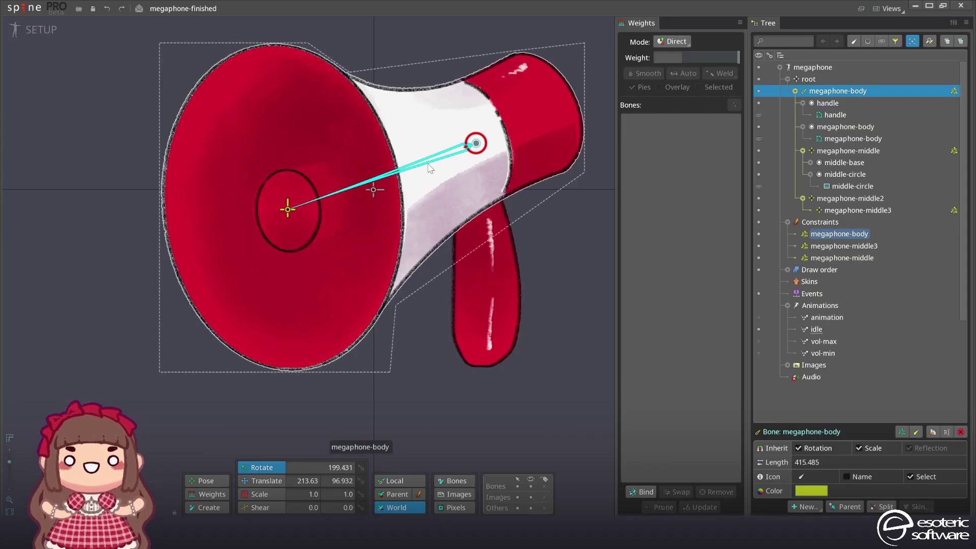
pyautogui.click(47, 38)
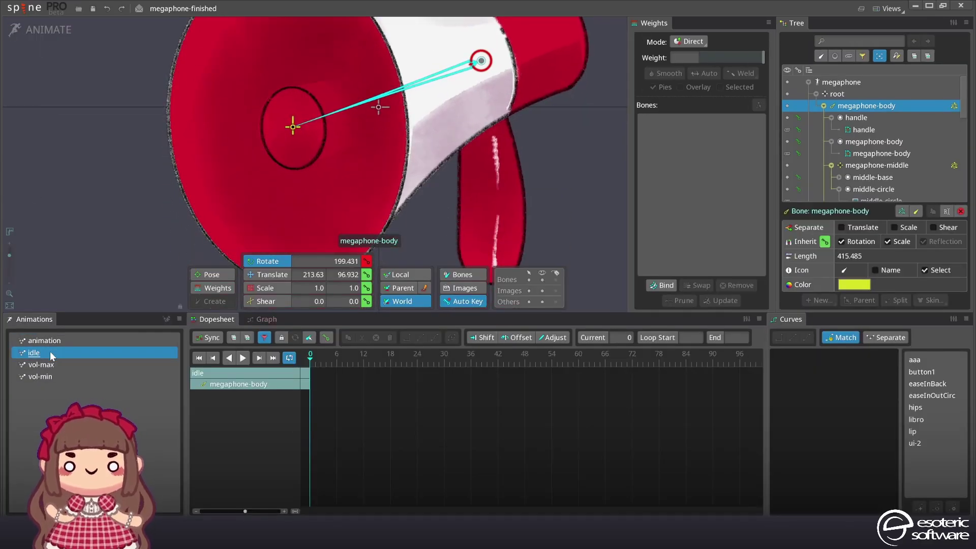
# Step: Preview the vol-min, vol-max and idle animations, then pick megaphone-twitch from recent projects
pyautogui.click(46, 376)
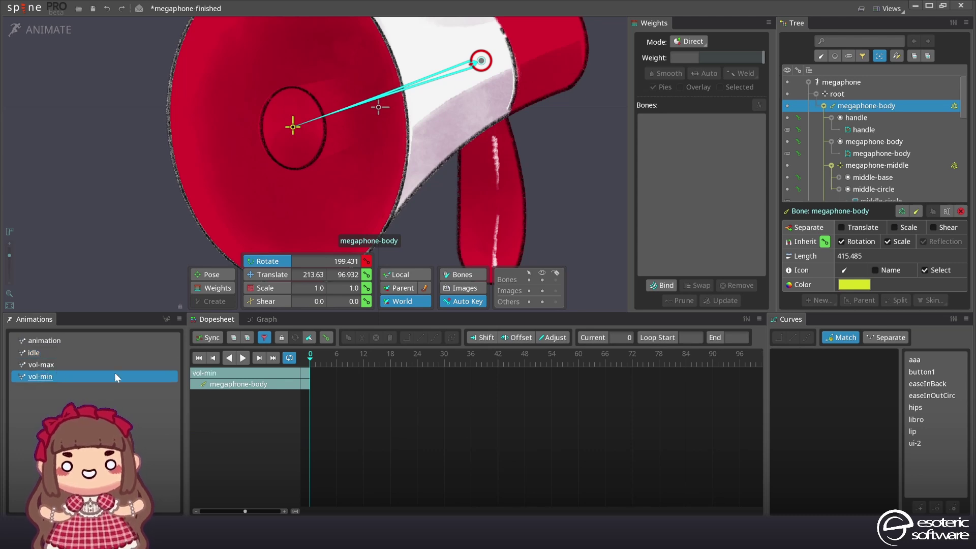
pyautogui.scroll(-3, 142, 211)
pyautogui.click(153, 218)
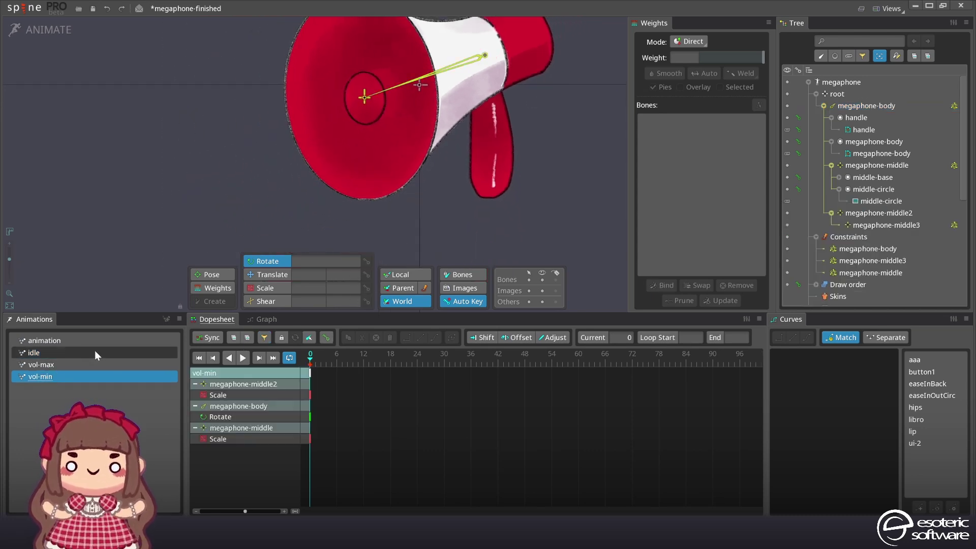
pyautogui.click(79, 362)
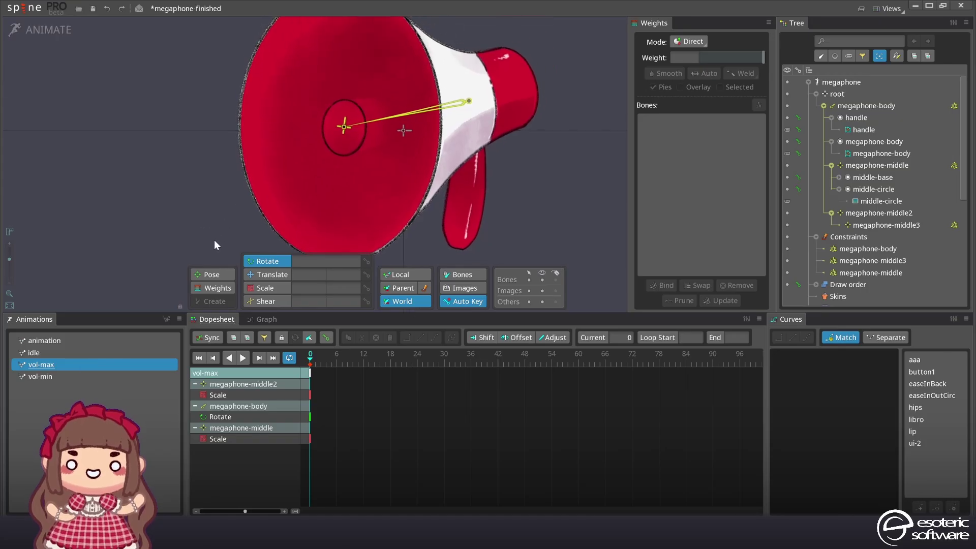
pyautogui.click(102, 379)
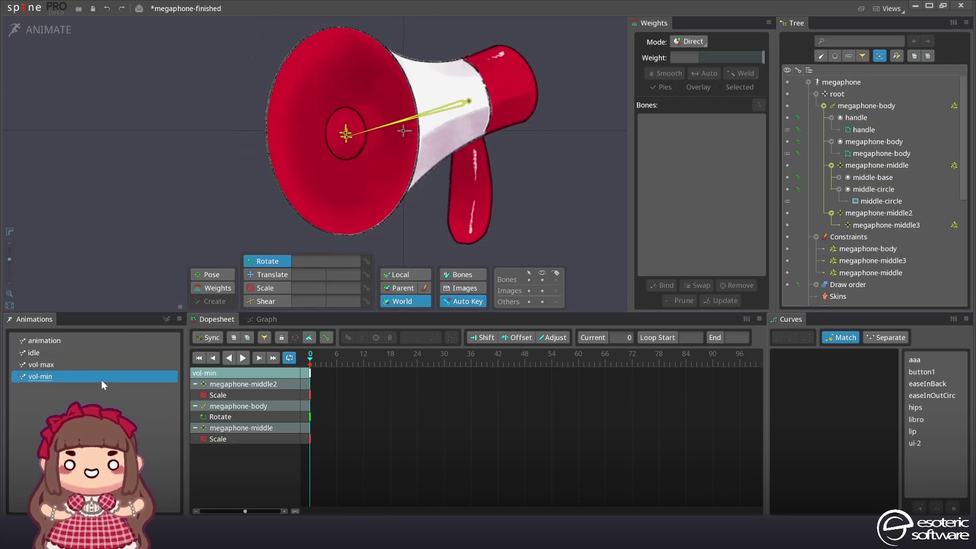
pyautogui.click(104, 365)
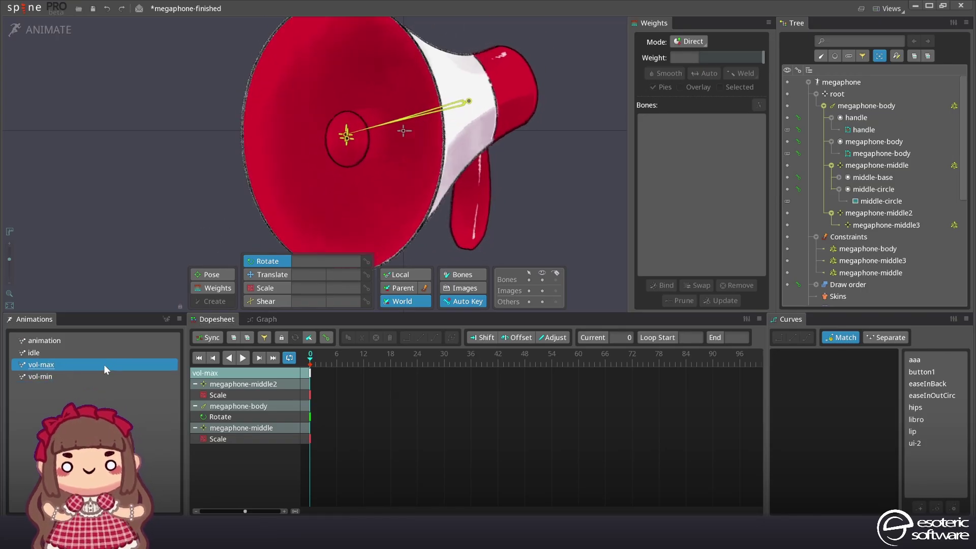
pyautogui.click(105, 355)
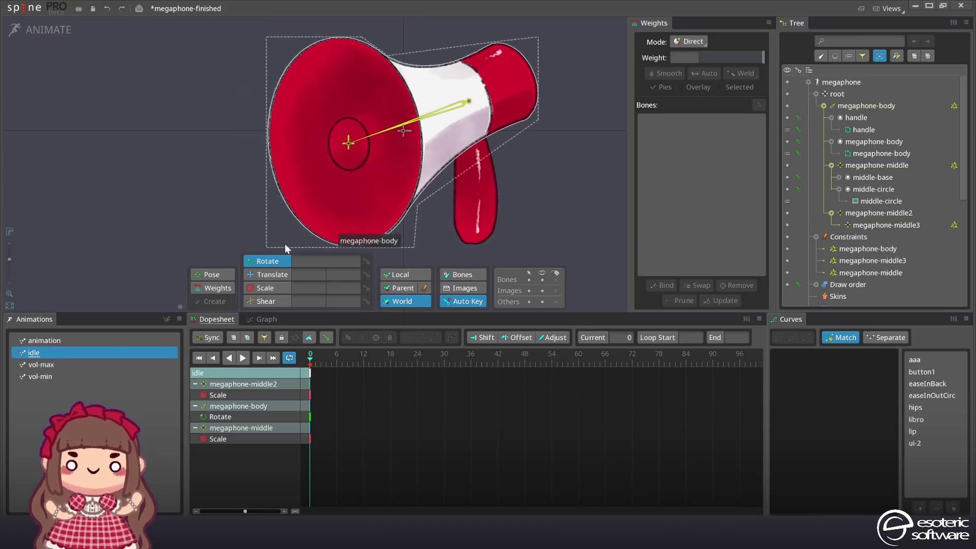
pyautogui.click(78, 8)
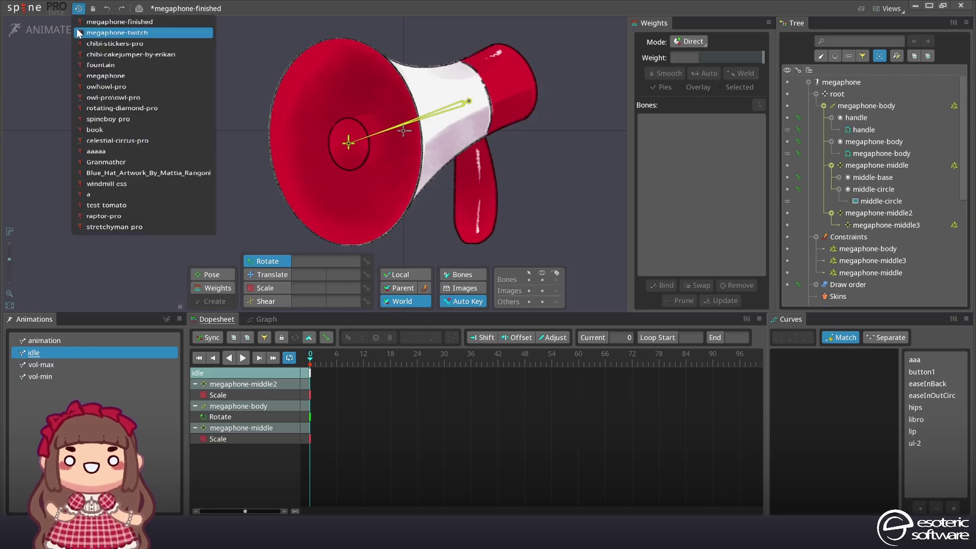
pyautogui.click(108, 37)
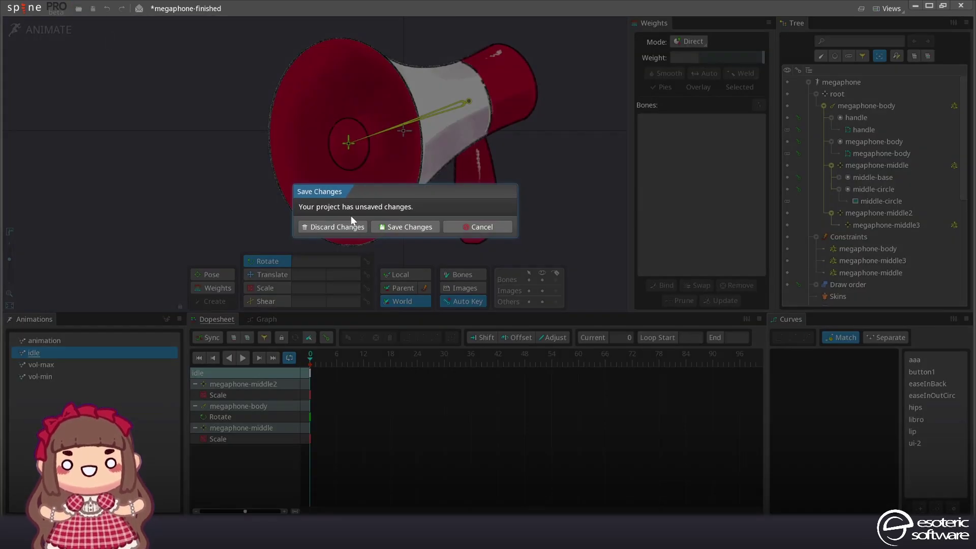
# Step: Discard the finished project's changes, then select root and the megaphone-body image in megaphone-twitch
pyautogui.click(341, 225)
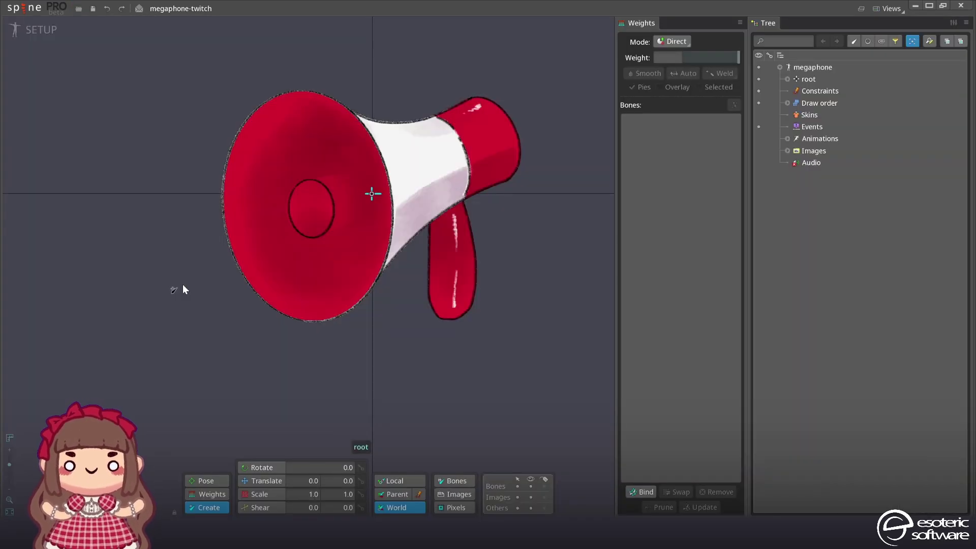
pyautogui.click(808, 79)
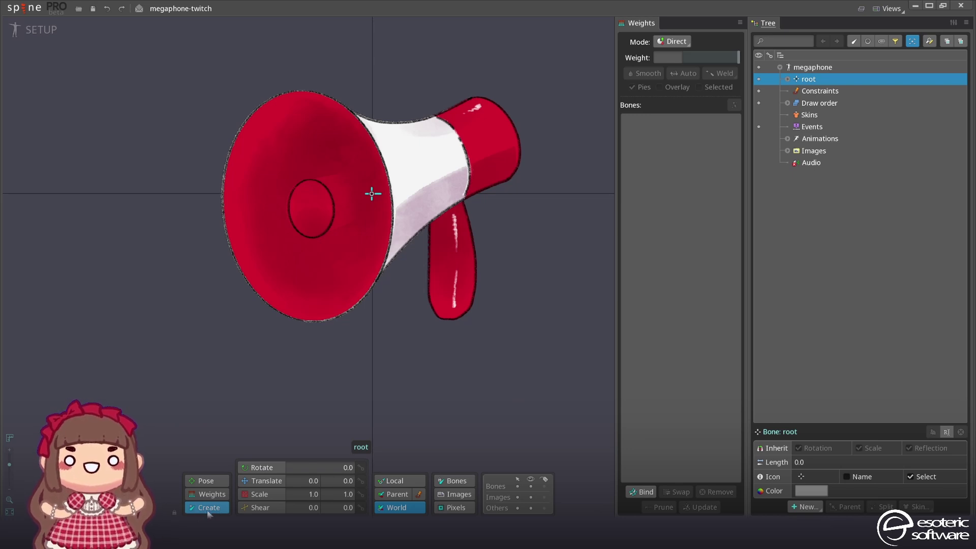
pyautogui.click(426, 195)
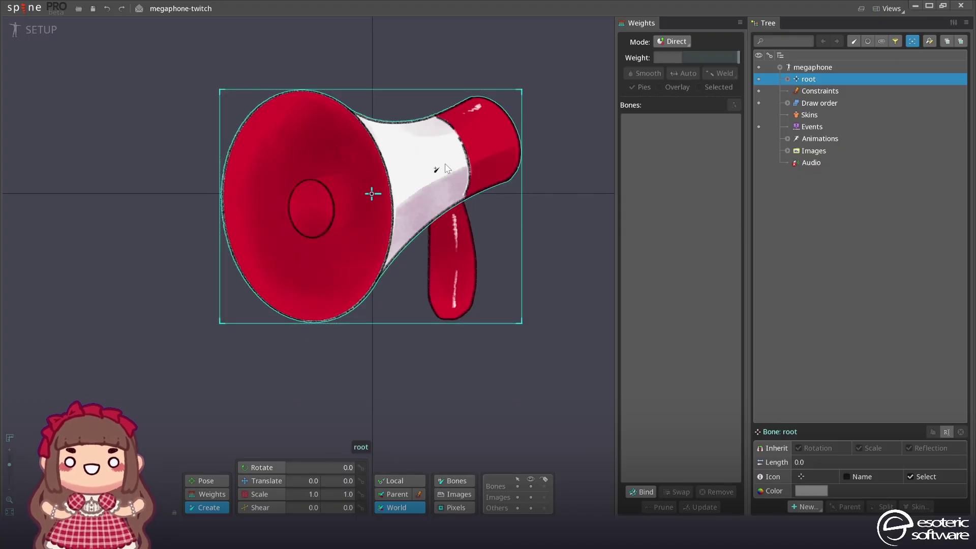
# Step: Create the megaphone-body bone from circle to neck and two bones at the circle's centre
pyautogui.moveTo(474, 147); pyautogui.dragTo(425, 164)
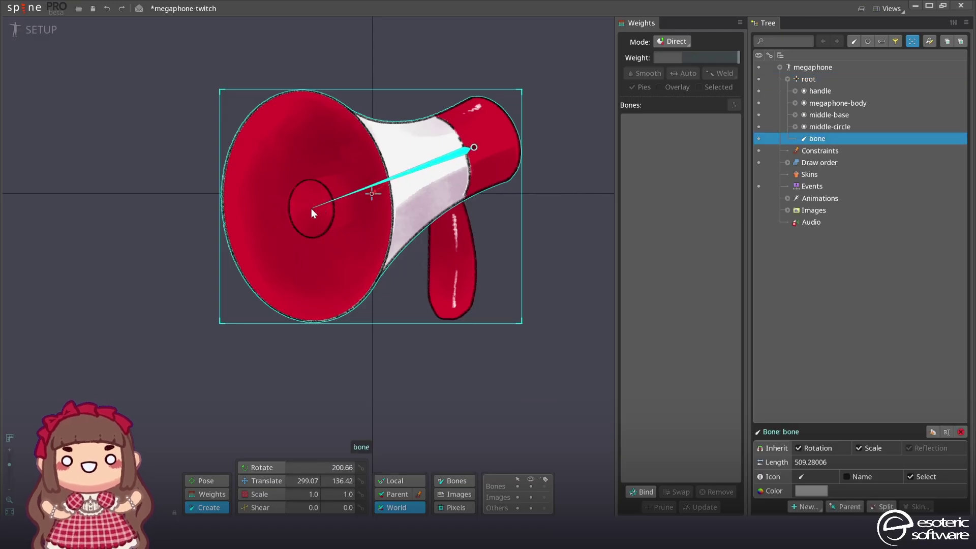
pyautogui.moveTo(311, 208); pyautogui.dragTo(311, 210)
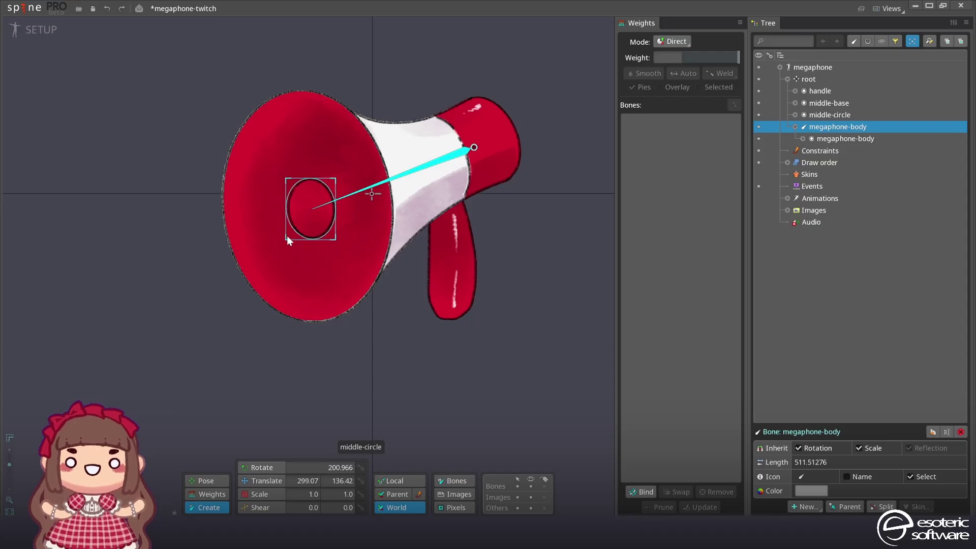
pyautogui.click(311, 208)
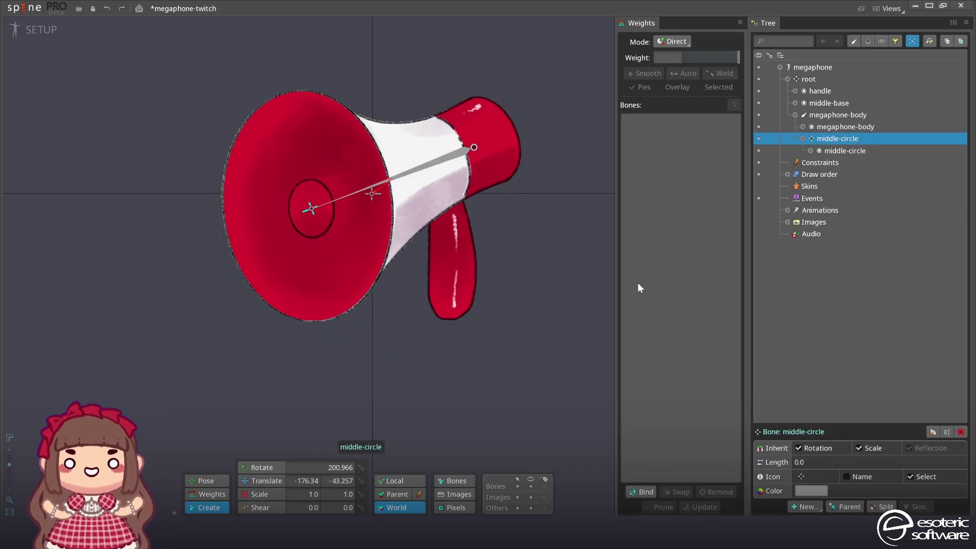
pyautogui.click(309, 210)
# Step: Parent the middle-circle bone under middle-circle2 in the Tree
pyautogui.moveTo(827, 163)
pyautogui.mouseDown()
pyautogui.moveTo(819, 127)
pyautogui.moveTo(834, 136)
pyautogui.moveTo(823, 112)
pyautogui.moveTo(825, 162)
pyautogui.mouseUp()
pyautogui.click(840, 138)
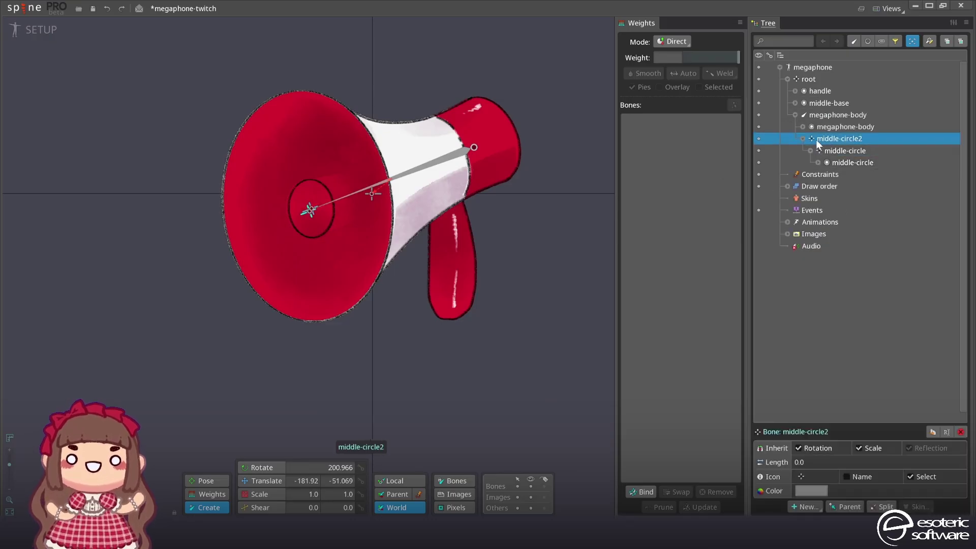
pyautogui.click(857, 153)
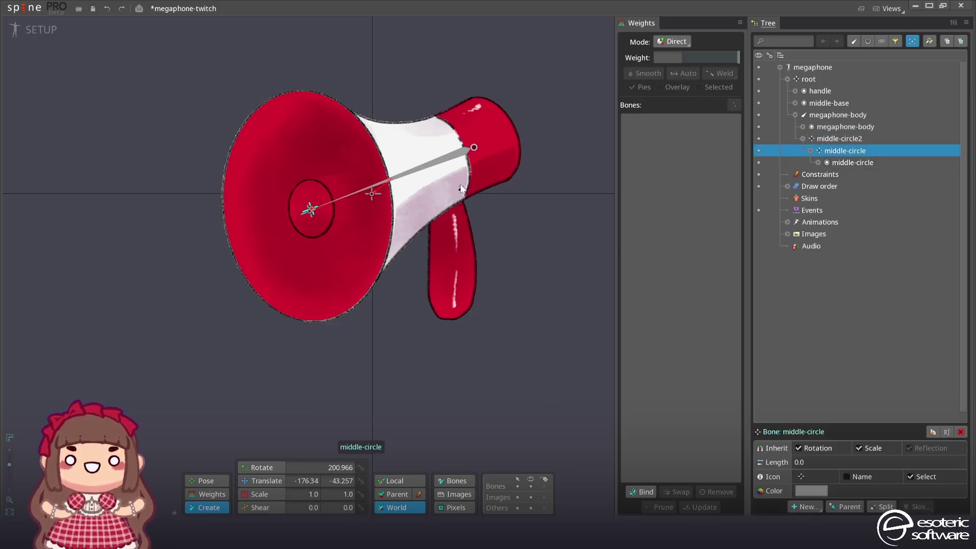
pyautogui.click(848, 143)
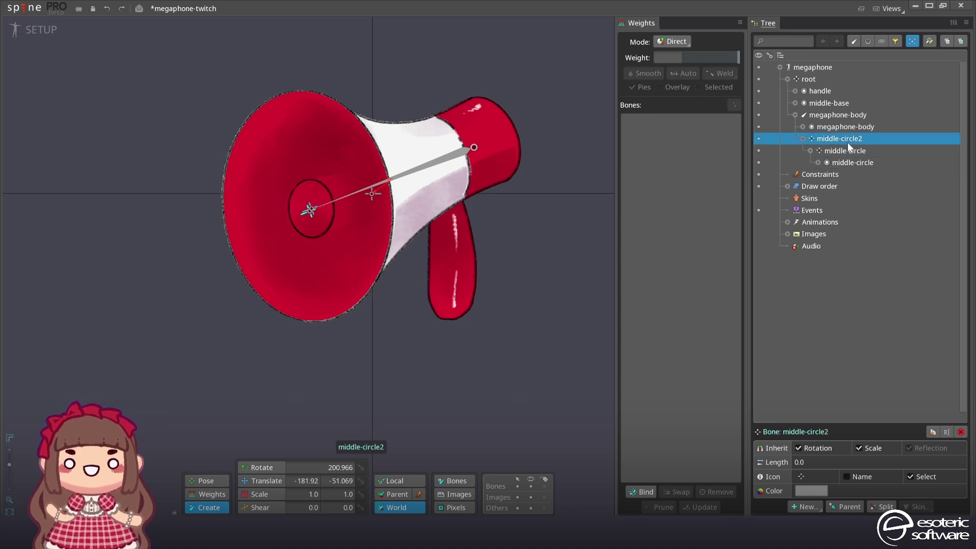
# Step: Undo the accidental scale change to the bones
pyautogui.scroll(5, 313, 213)
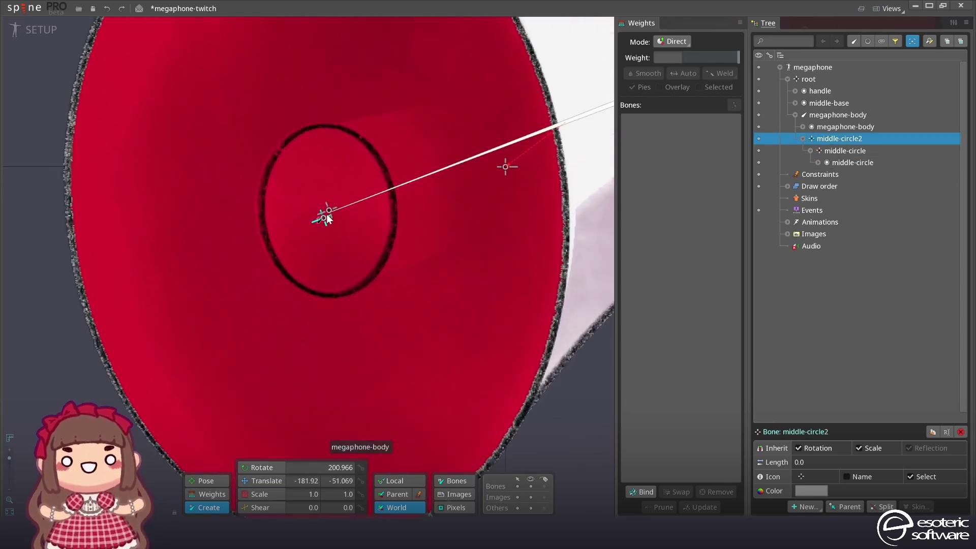
pyautogui.scroll(-4, 322, 209)
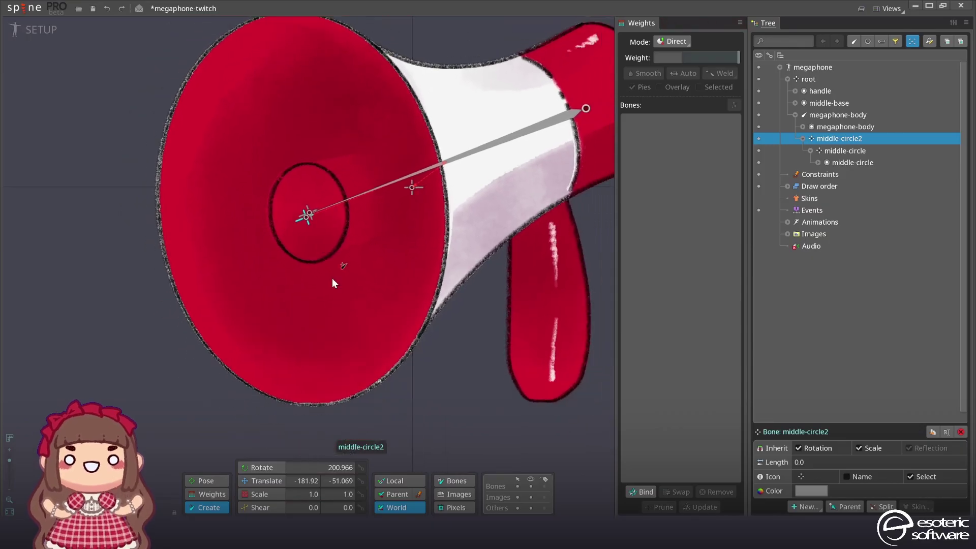
pyautogui.scroll(-3, 283, 267)
pyautogui.click(259, 494)
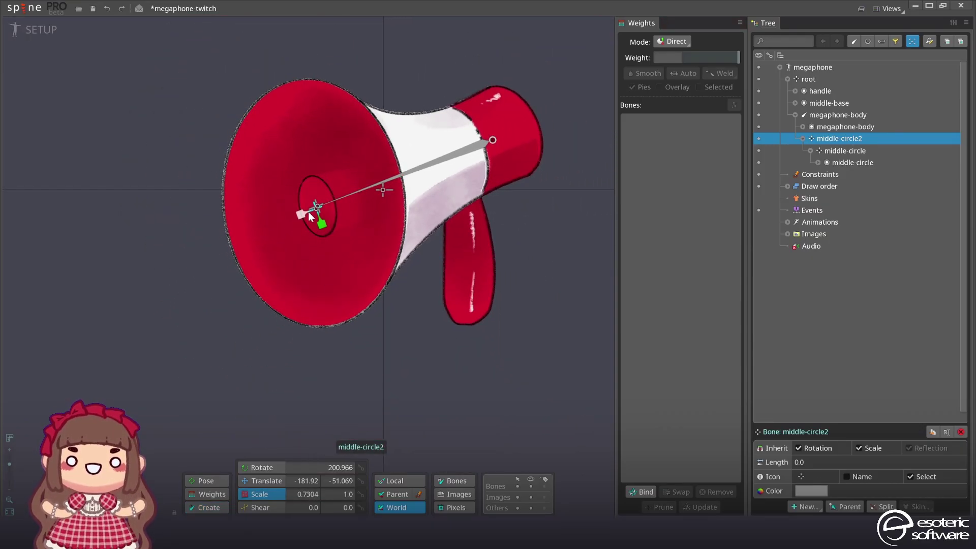
pyautogui.hotkey('ctrl', 'z')
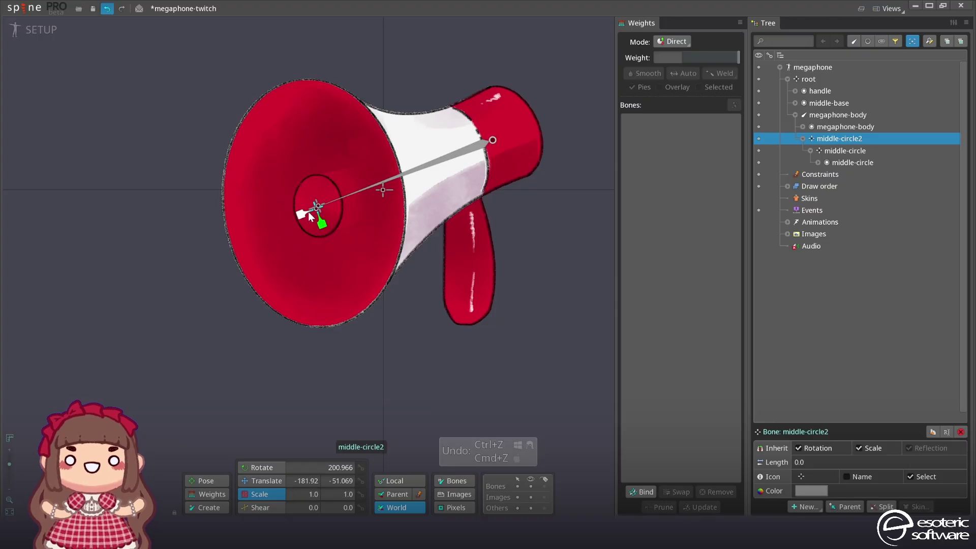
# Step: Set middle-circle and middle-circle2 rotation to 0 with Bones compensation enabled
pyautogui.click(845, 151)
pyautogui.keyDown('ctrl'); pyautogui.click(847, 138); pyautogui.keyUp('ctrl')
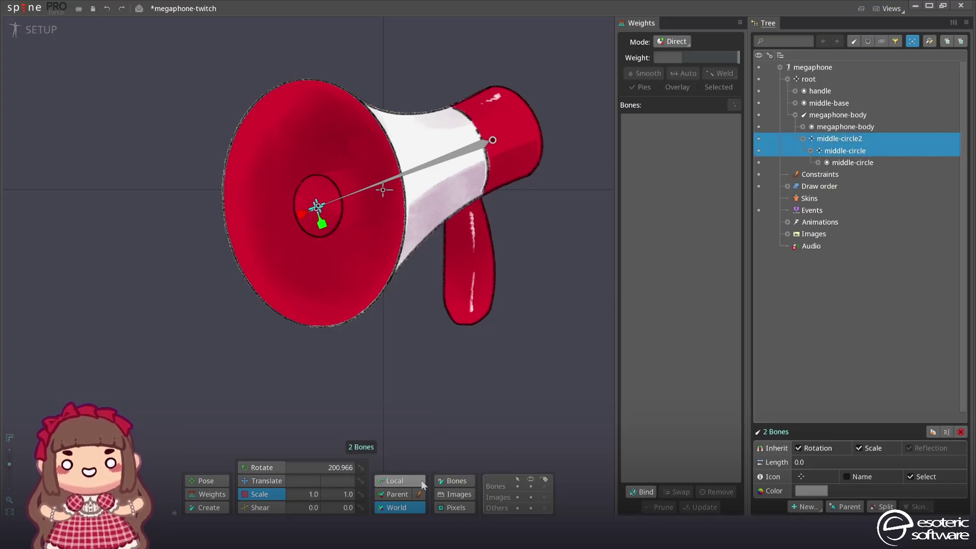
pyautogui.click(454, 481)
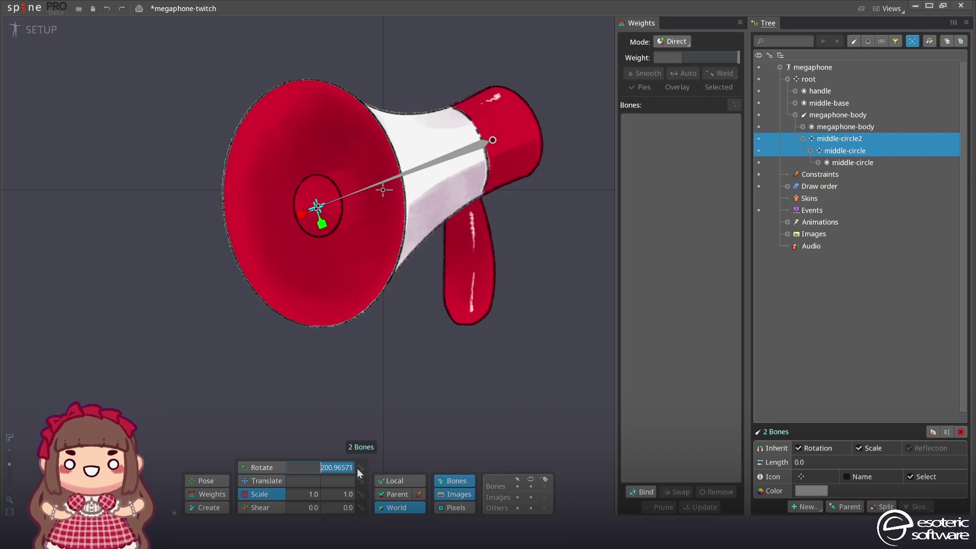
pyautogui.write('0')
pyautogui.press('Return')
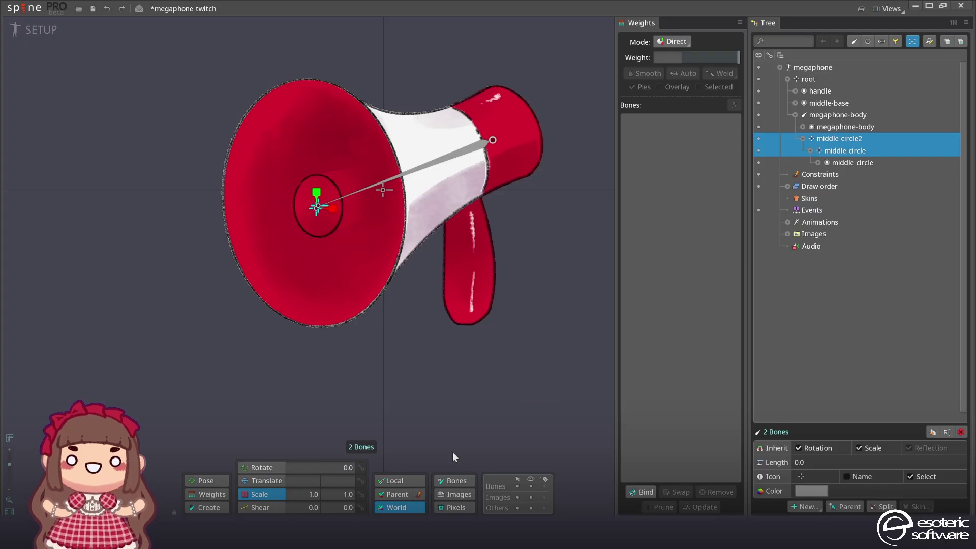
# Step: Move the handle slot under the megaphone-body bone in the Tree
pyautogui.click(804, 115)
pyautogui.click(812, 104)
pyautogui.keyDown('ctrl'); pyautogui.click(829, 92); pyautogui.keyUp('ctrl')
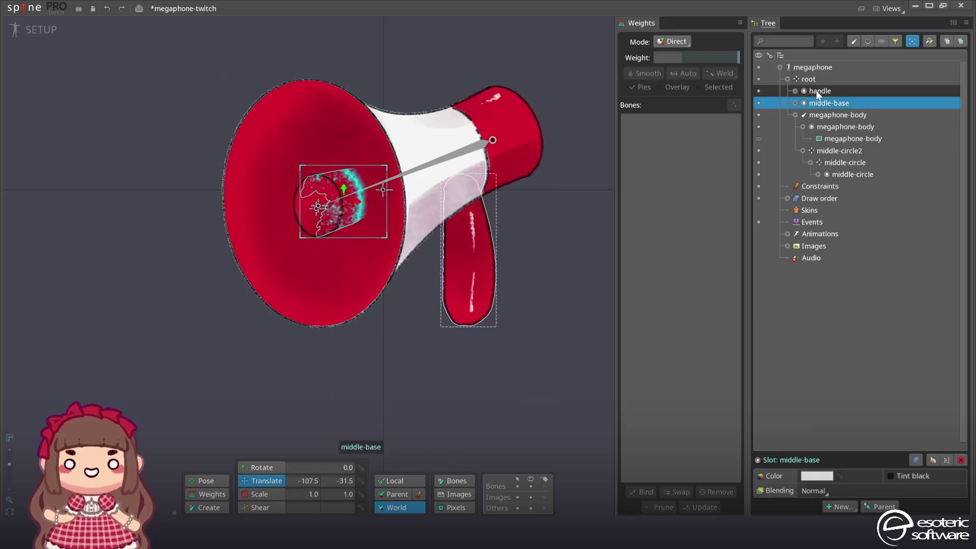
pyautogui.keyDown('ctrl'); pyautogui.click(822, 90); pyautogui.keyUp('ctrl')
pyautogui.moveTo(821, 90); pyautogui.dragTo(816, 114)
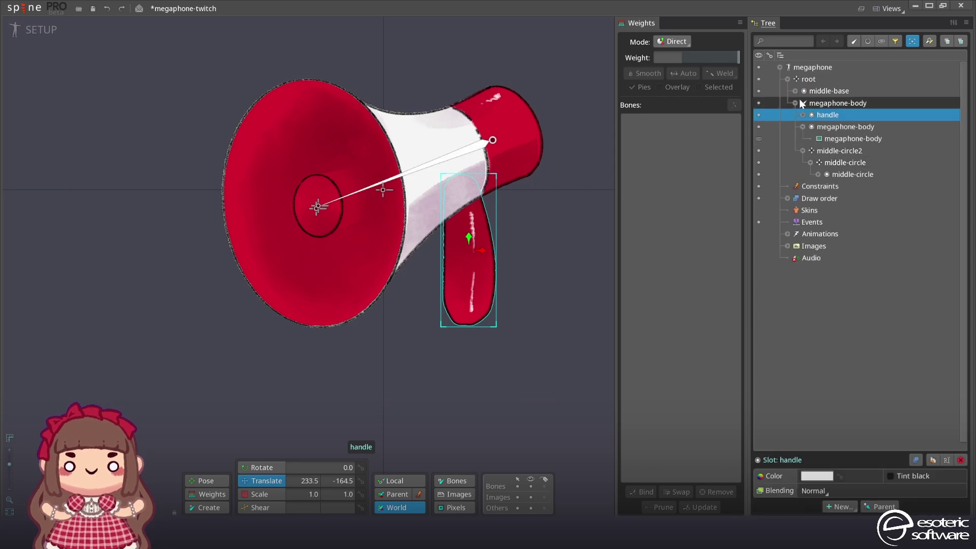
# Step: Move the middle-base slot under the middle-circle bone
pyautogui.click(832, 108)
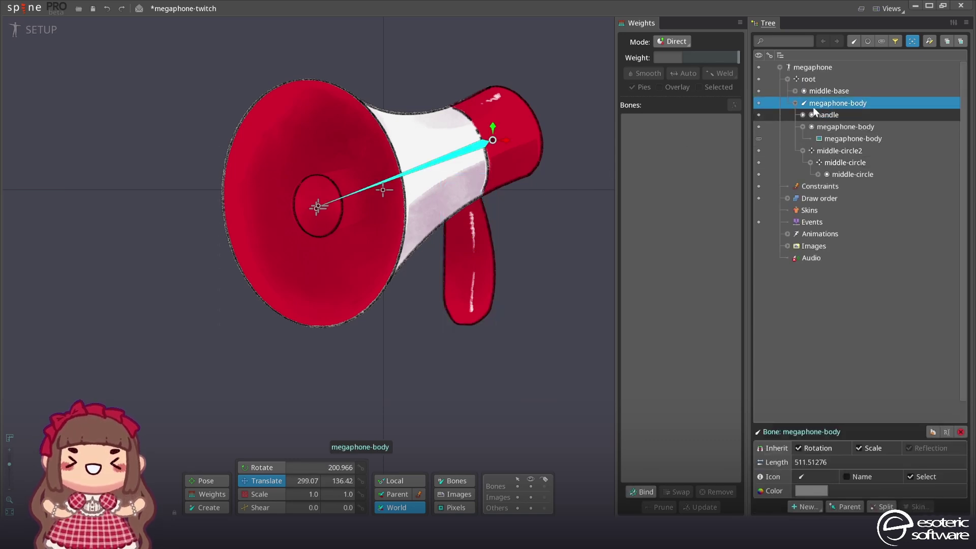
pyautogui.click(837, 91)
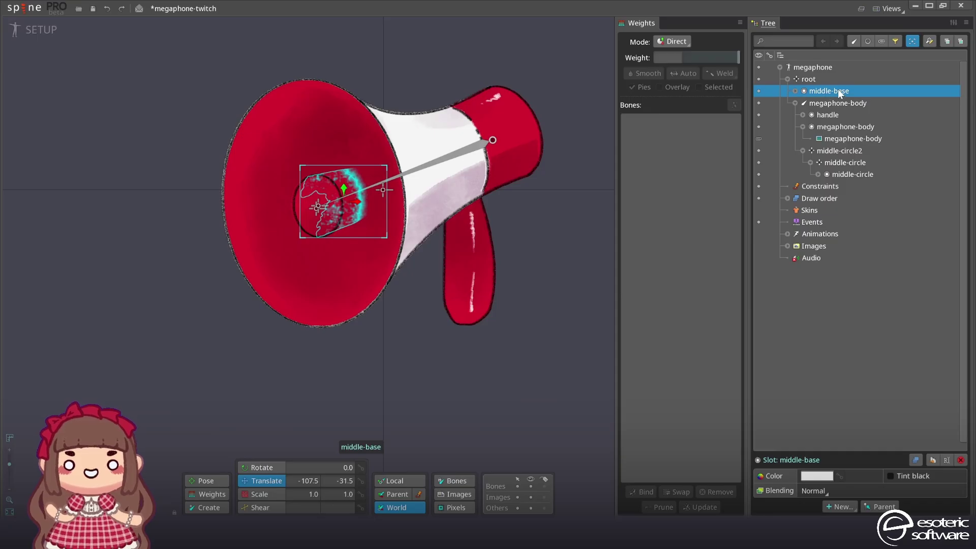
pyautogui.moveTo(837, 91); pyautogui.dragTo(856, 163)
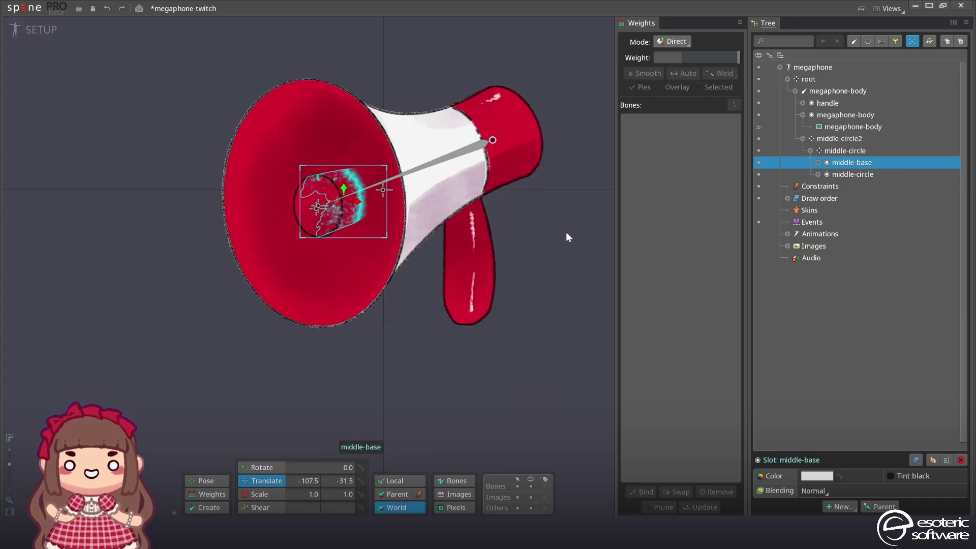
# Step: Convert the megaphone-body attachment to a mesh, clear it with New and turn off Dim
pyautogui.click(529, 176)
pyautogui.click(815, 476)
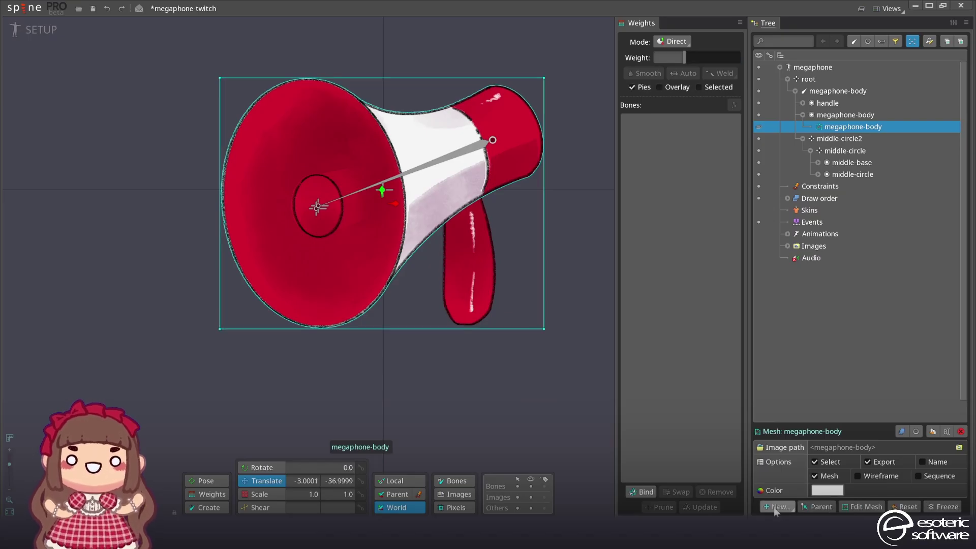
pyautogui.click(863, 507)
pyautogui.click(368, 465)
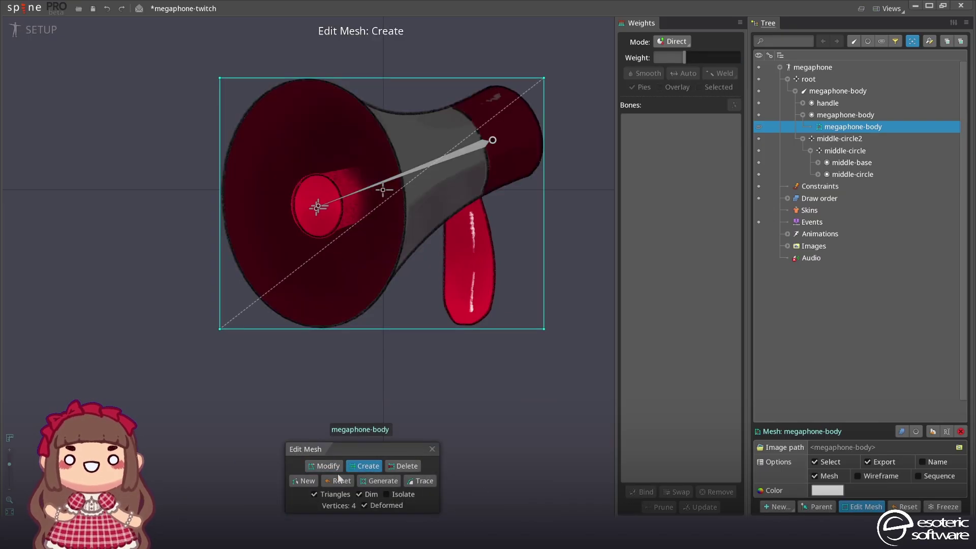
pyautogui.click(304, 481)
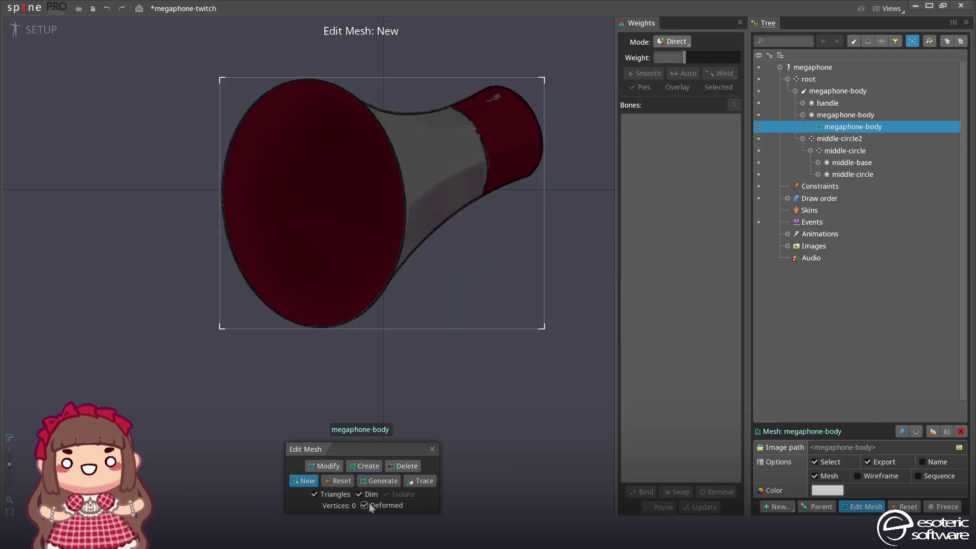
pyautogui.click(359, 494)
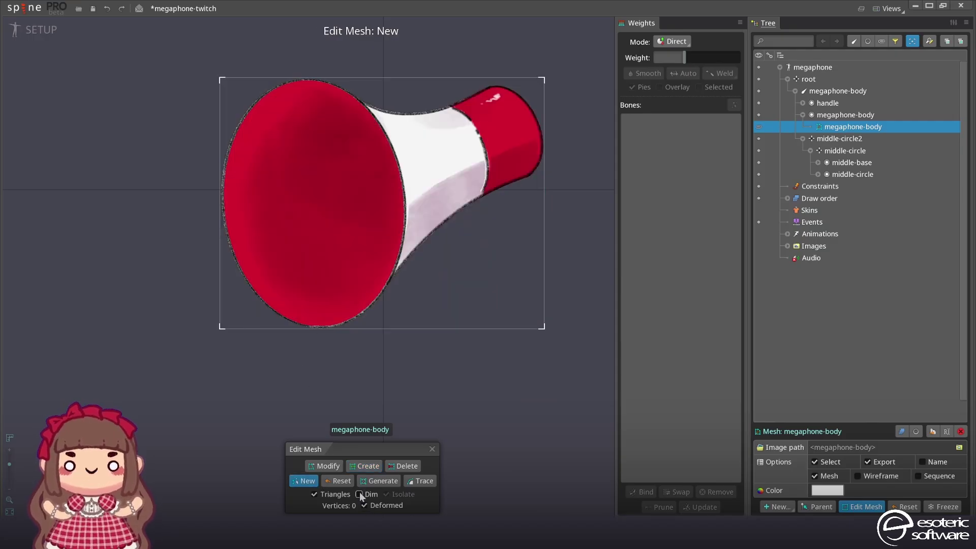
# Step: Outline the megaphone with a closed seven-vertex hull from top rim around to the upper-left corner
pyautogui.click(321, 77)
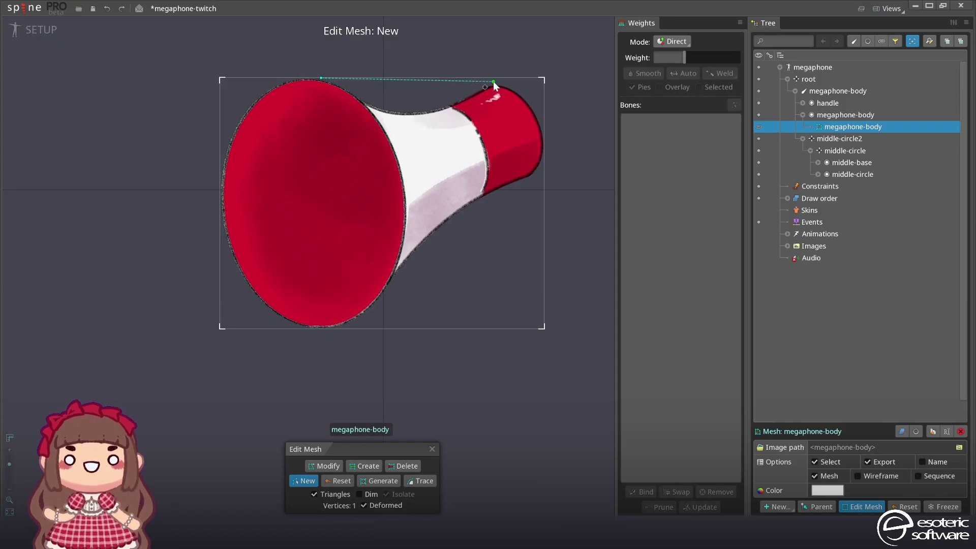
pyautogui.click(493, 81)
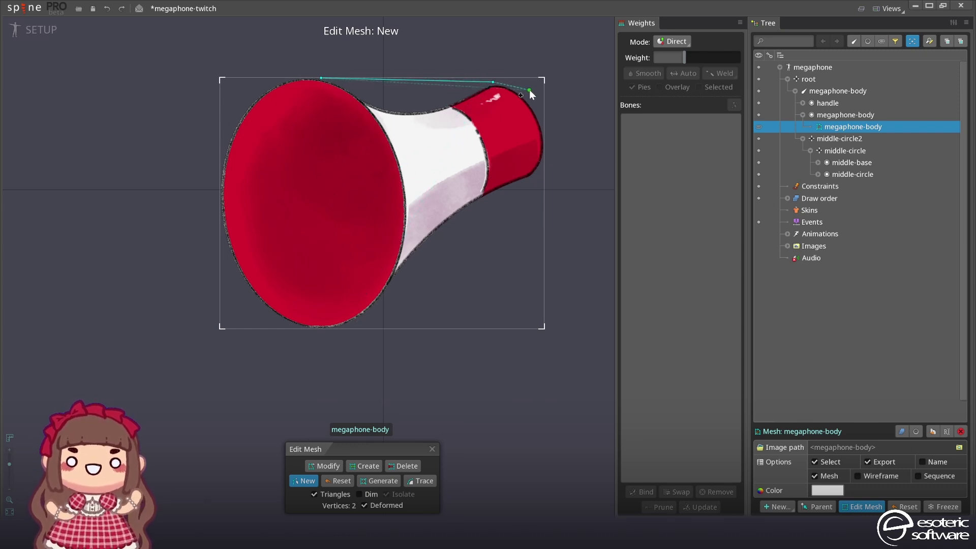
pyautogui.click(544, 92)
pyautogui.click(543, 174)
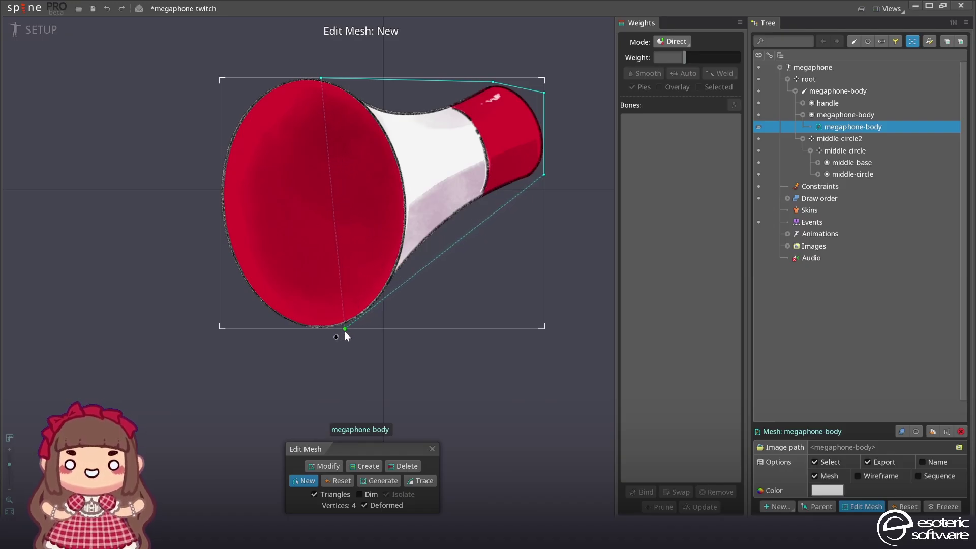
pyautogui.click(344, 330)
pyautogui.click(199, 345)
pyautogui.click(191, 74)
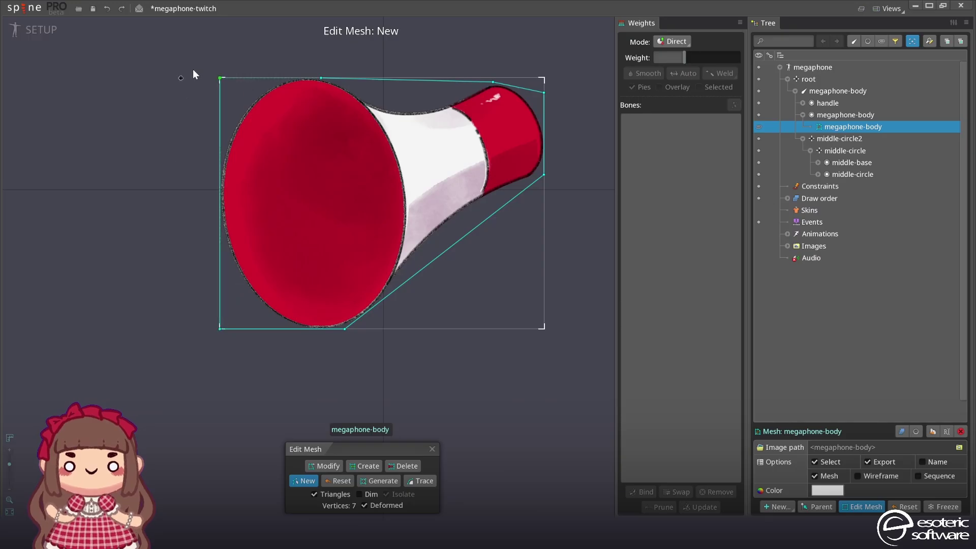
pyautogui.click(322, 78)
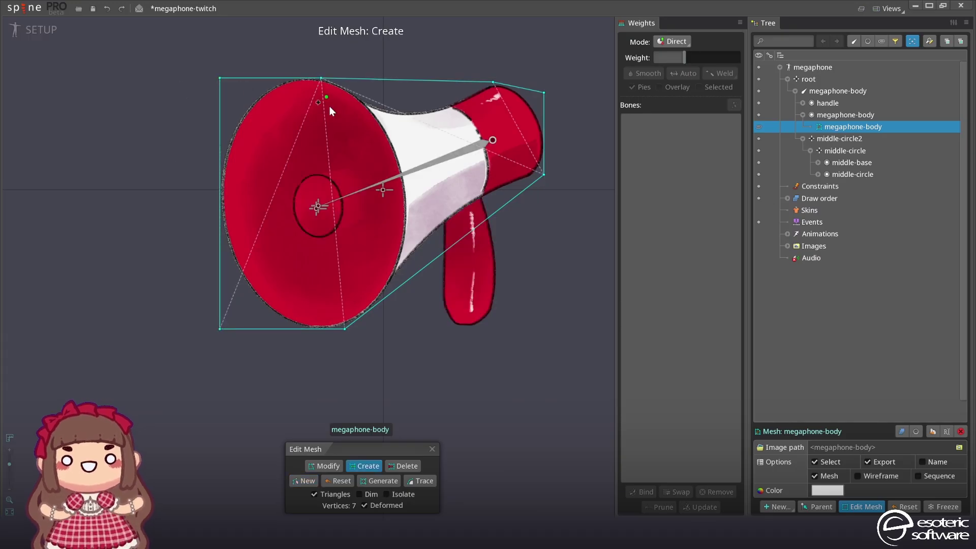
# Step: Add inner mesh vertices along the cone, redoing a few misplaced ones
pyautogui.click(405, 206)
pyautogui.click(529, 145)
pyautogui.click(540, 134)
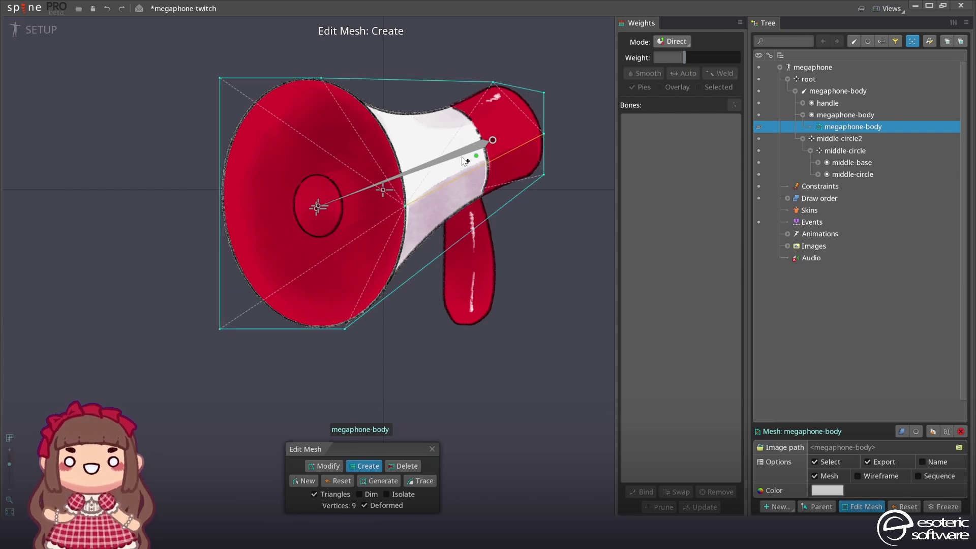
pyautogui.click(520, 98)
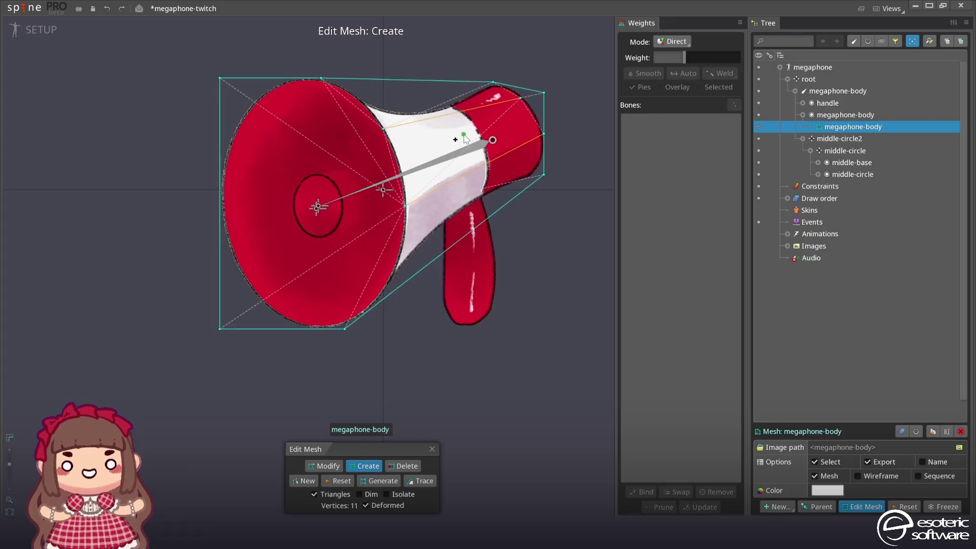
pyautogui.hotkey('ctrl', 'z')
pyautogui.hotkey('ctrl', 'z')
pyautogui.hotkey('ctrl', 'z')
pyautogui.hotkey('ctrl', 'z')
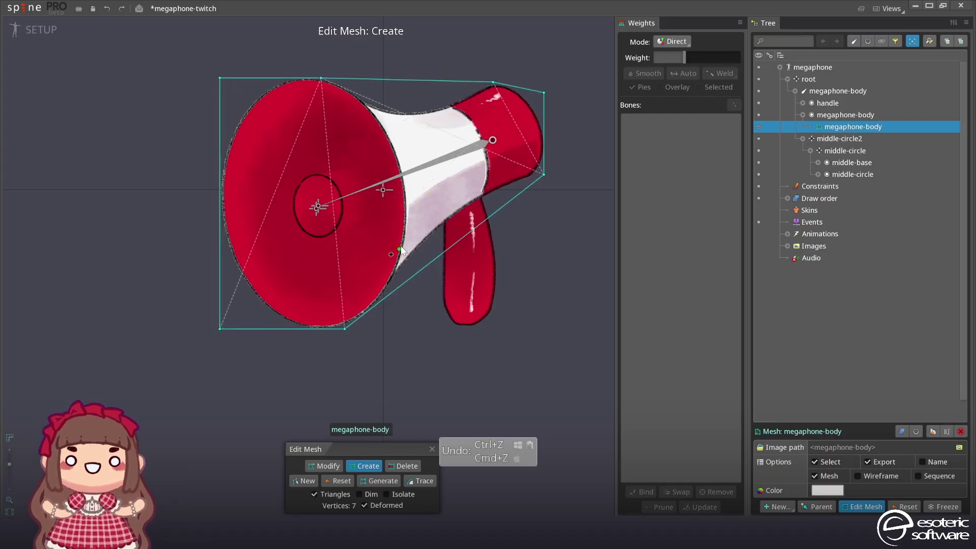
pyautogui.click(403, 211)
pyautogui.click(482, 156)
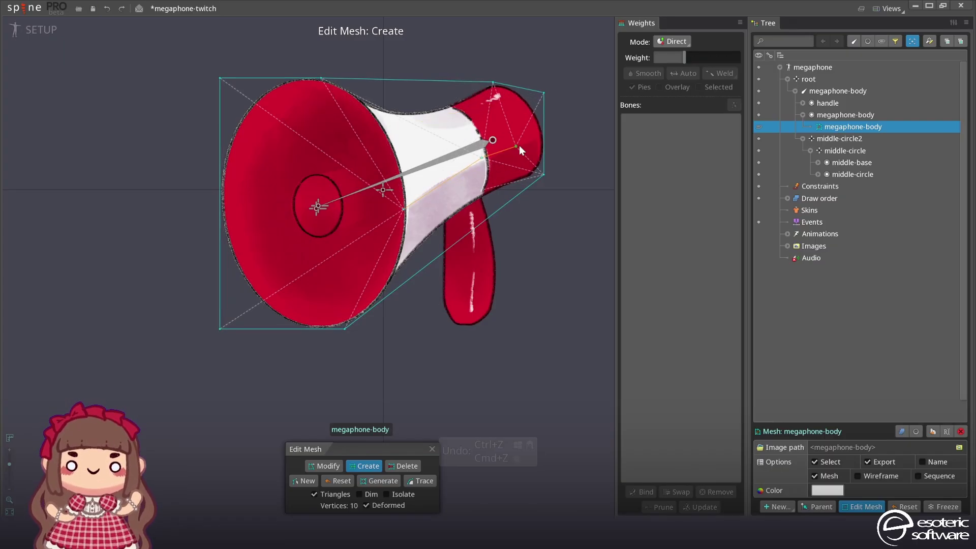
pyautogui.click(542, 135)
# Step: Add vertices along the cone's upper edge and mouthpiece, drop extra outline points, and begin binding
pyautogui.click(379, 127)
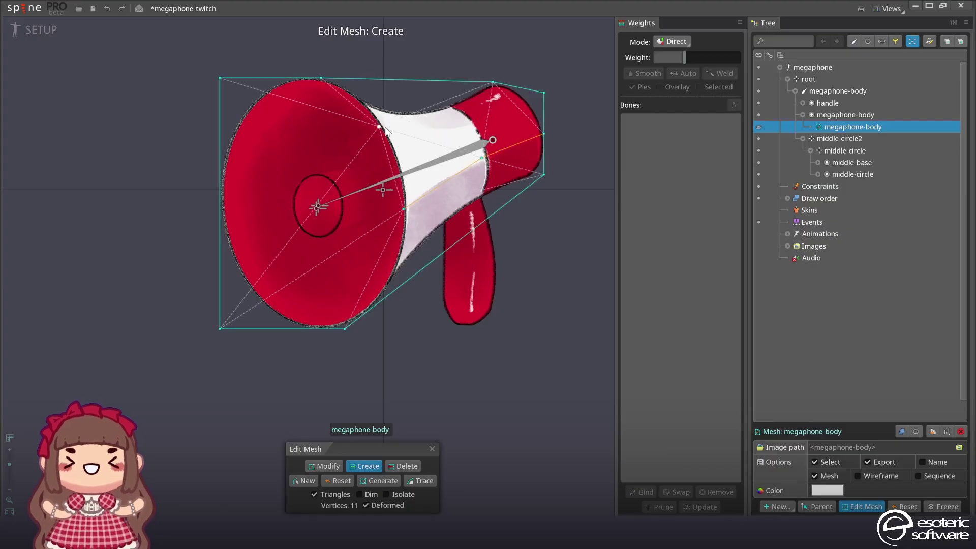
pyautogui.click(458, 129)
pyautogui.moveTo(462, 128); pyautogui.dragTo(469, 124)
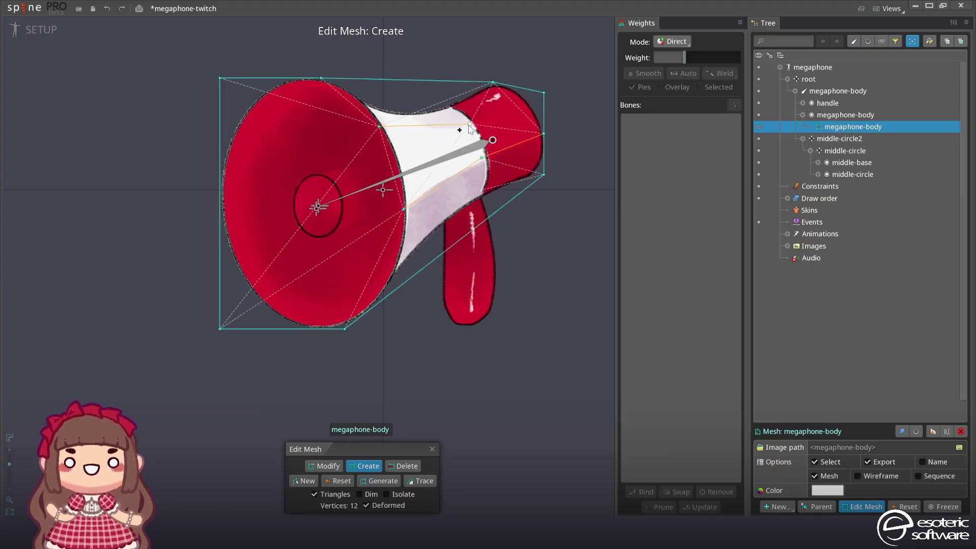
pyautogui.click(524, 92)
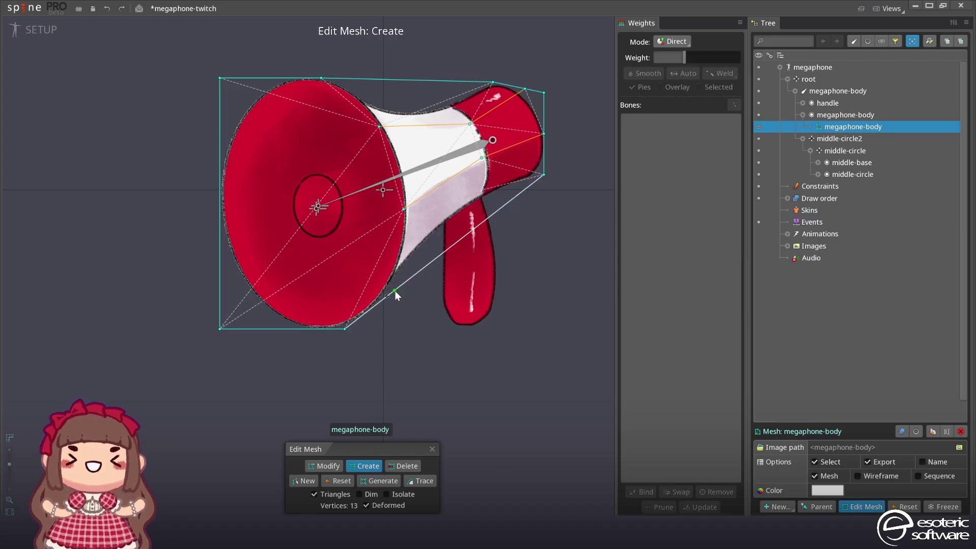
pyautogui.click(395, 291)
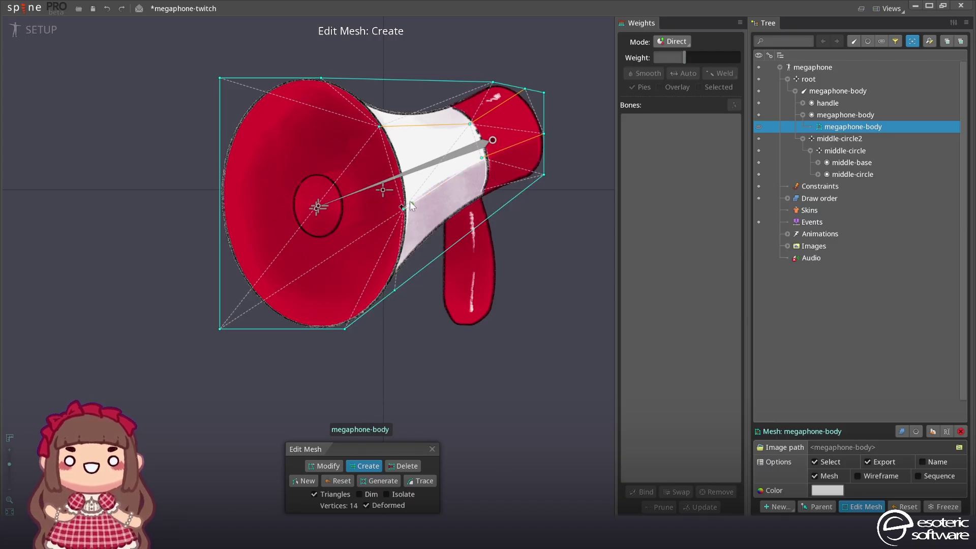
pyautogui.click(365, 79)
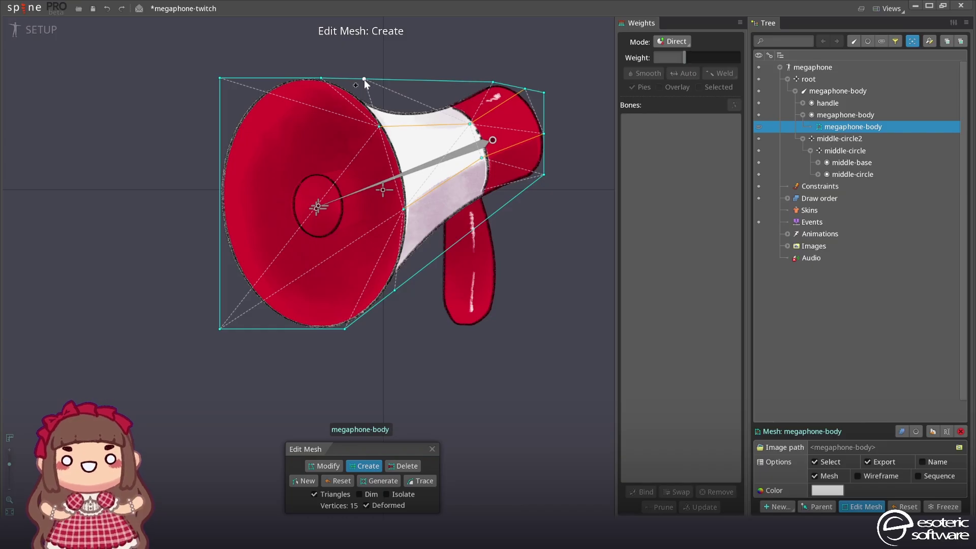
pyautogui.hotkey('ctrl', 'z')
pyautogui.hotkey('ctrl', 'z')
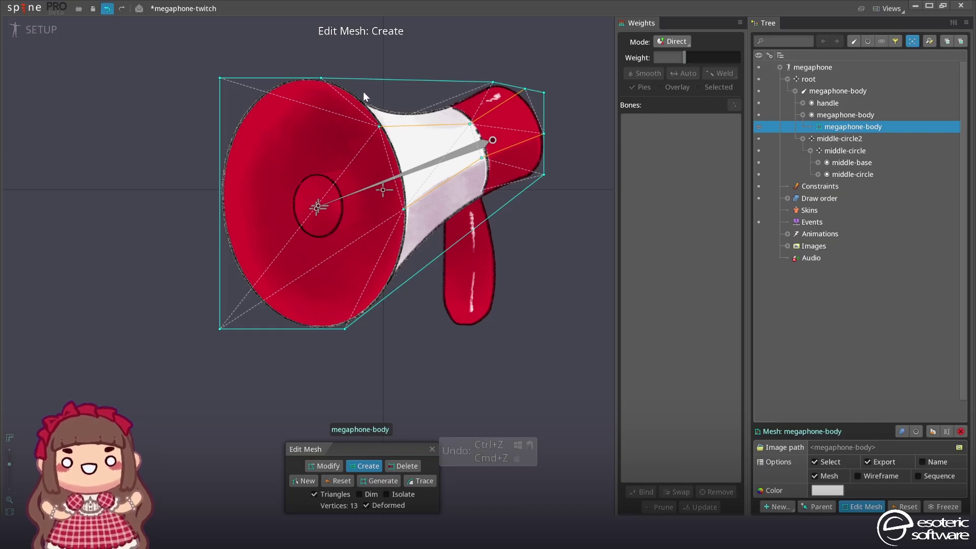
pyautogui.click(641, 492)
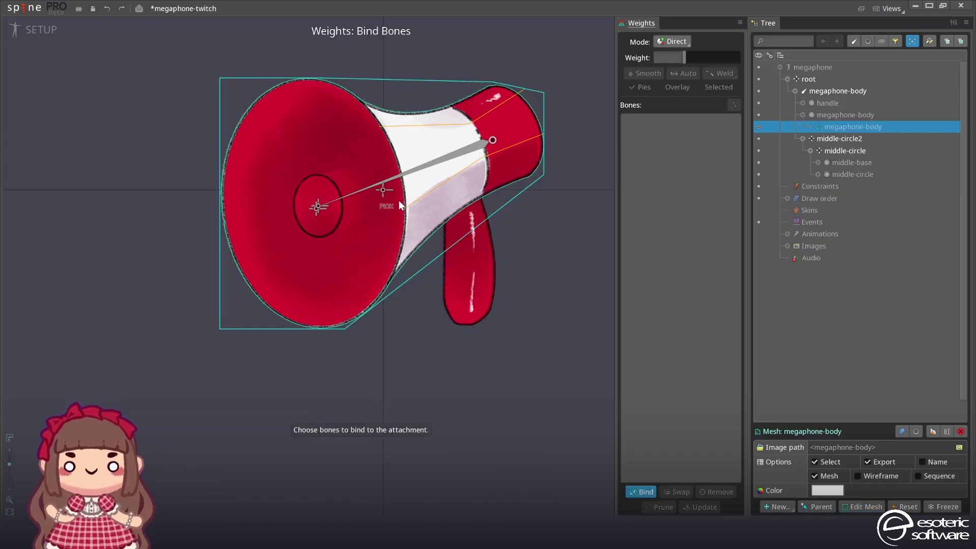
# Step: Bind the mesh to the megaphone-body and middle-circle2 bones, then switch to Animate mode
pyautogui.click(407, 179)
pyautogui.click(819, 139)
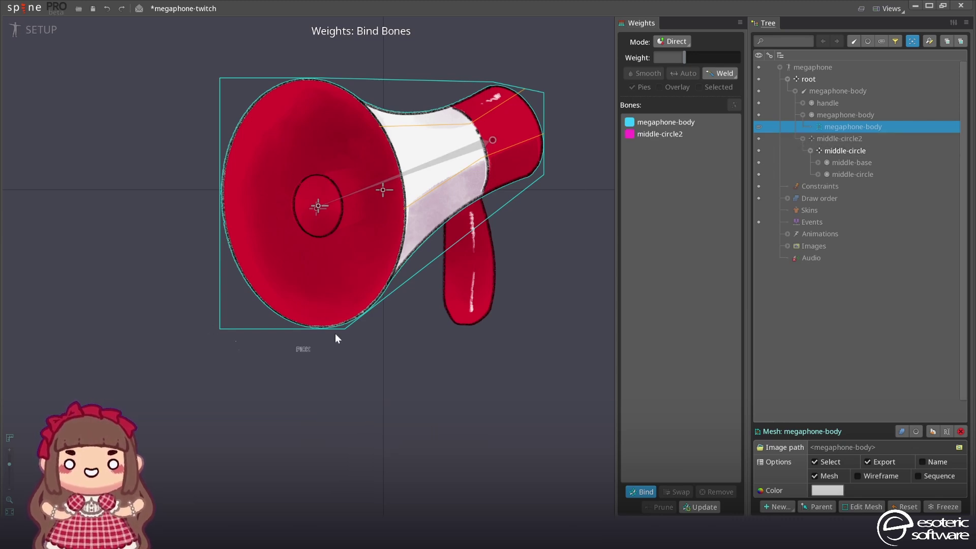
pyautogui.click(636, 491)
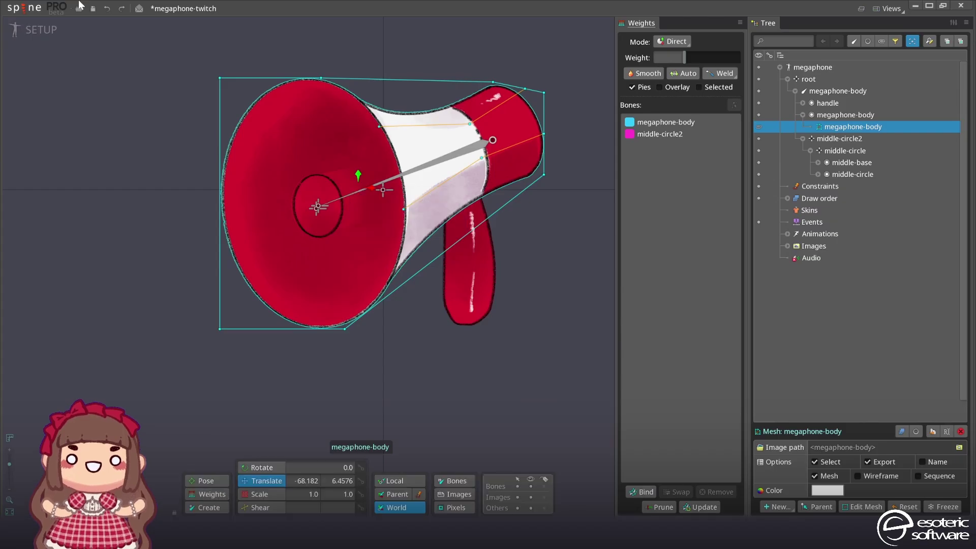
pyautogui.click(40, 30)
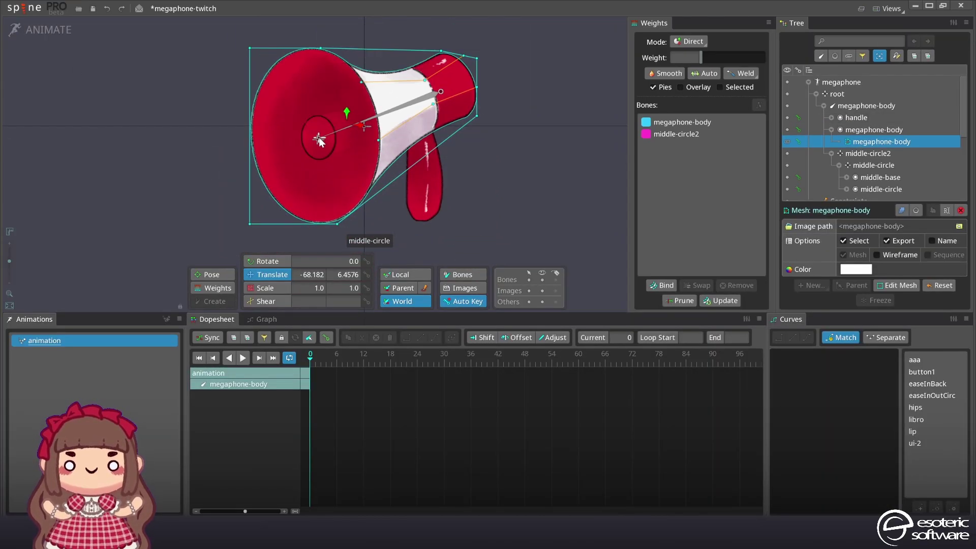
pyautogui.click(838, 156)
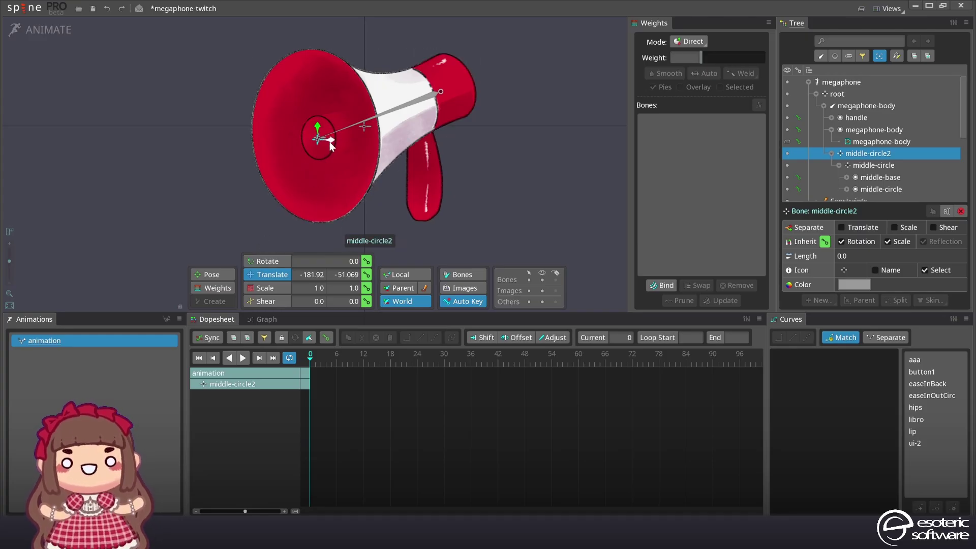
# Step: Key middle-circle2 translations at frames 0, 10, 21 and 42, pushing it far left mid-loop, then play
pyautogui.moveTo(329, 142); pyautogui.dragTo(398, 117)
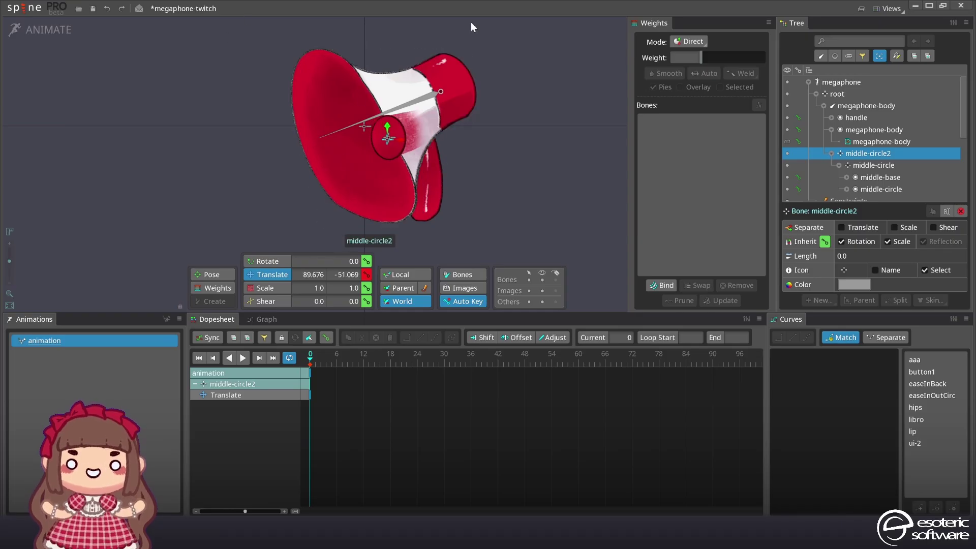
pyautogui.moveTo(398, 140); pyautogui.dragTo(376, 141)
pyautogui.moveTo(447, 357); pyautogui.dragTo(498, 360)
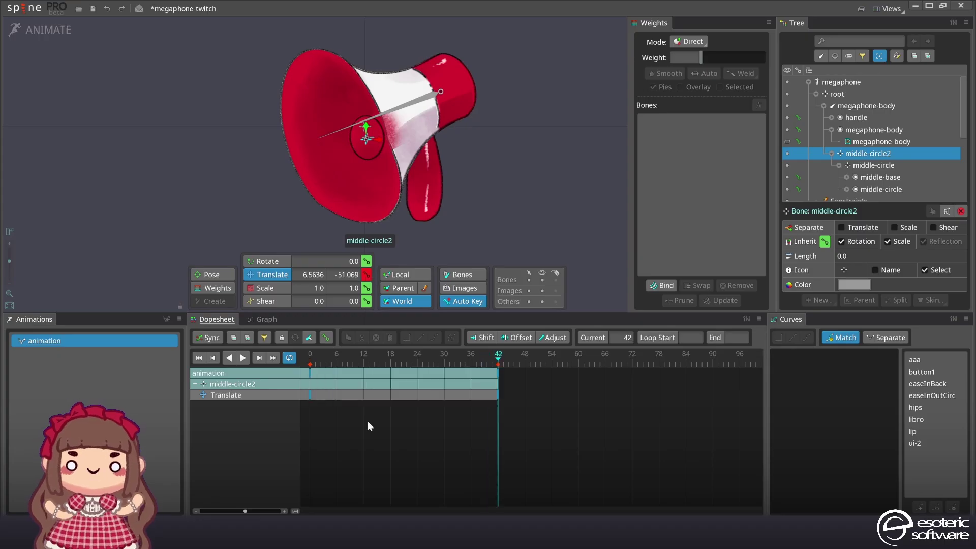
pyautogui.moveTo(364, 359); pyautogui.dragTo(404, 359)
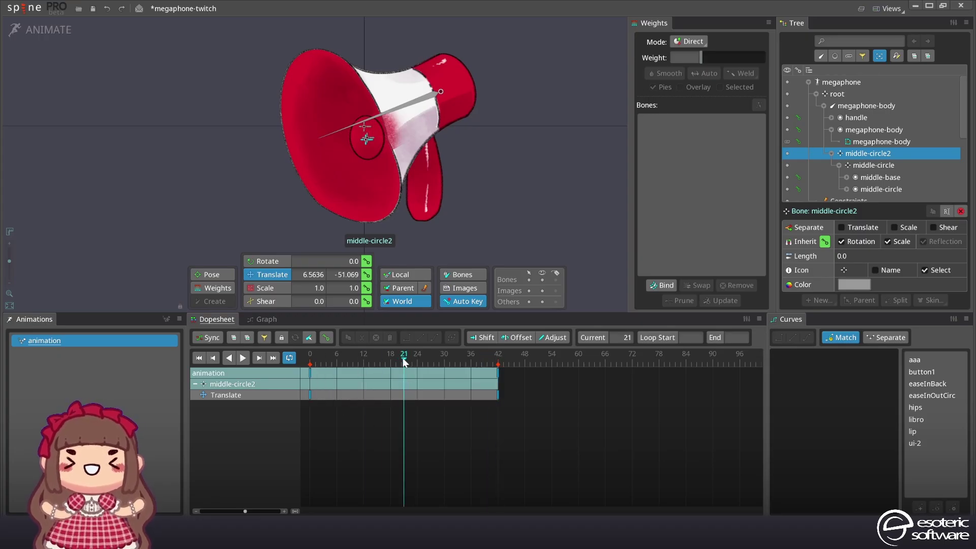
pyautogui.moveTo(366, 125); pyautogui.dragTo(313, 133)
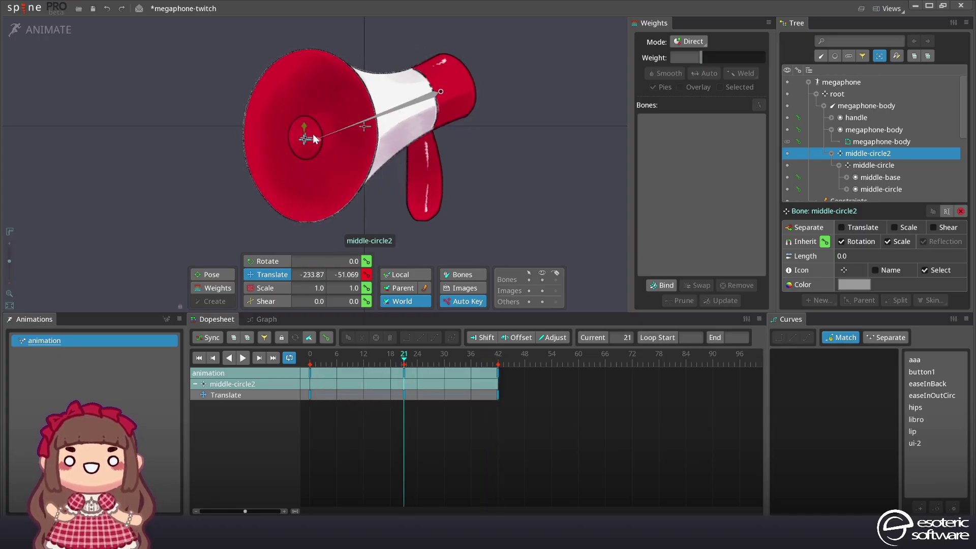
pyautogui.click(356, 364)
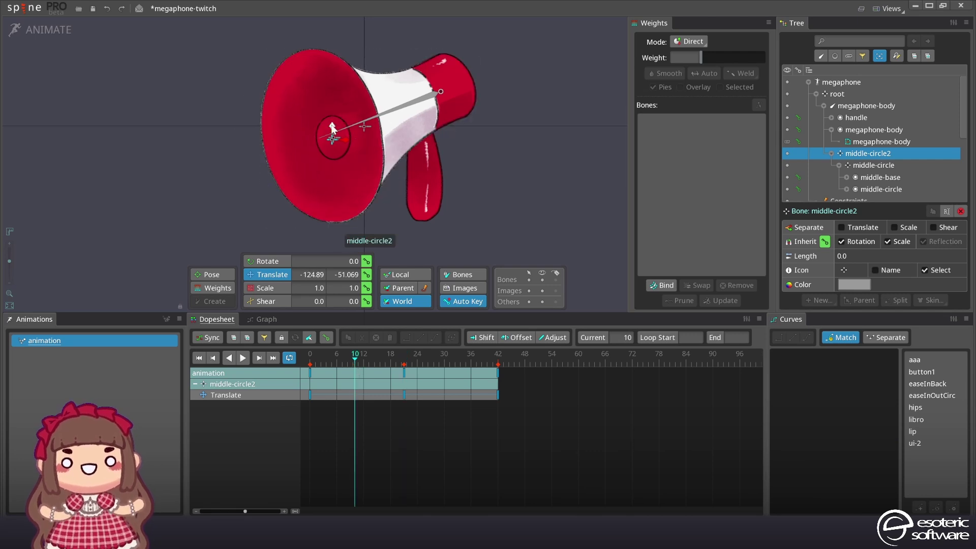
pyautogui.moveTo(333, 137); pyautogui.dragTo(332, 91)
pyautogui.press('space')
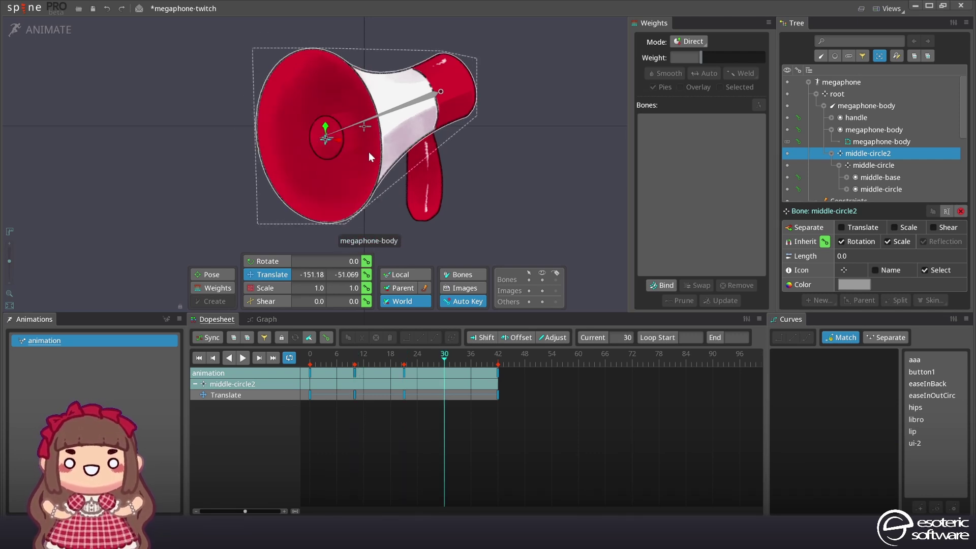
pyautogui.click(295, 121)
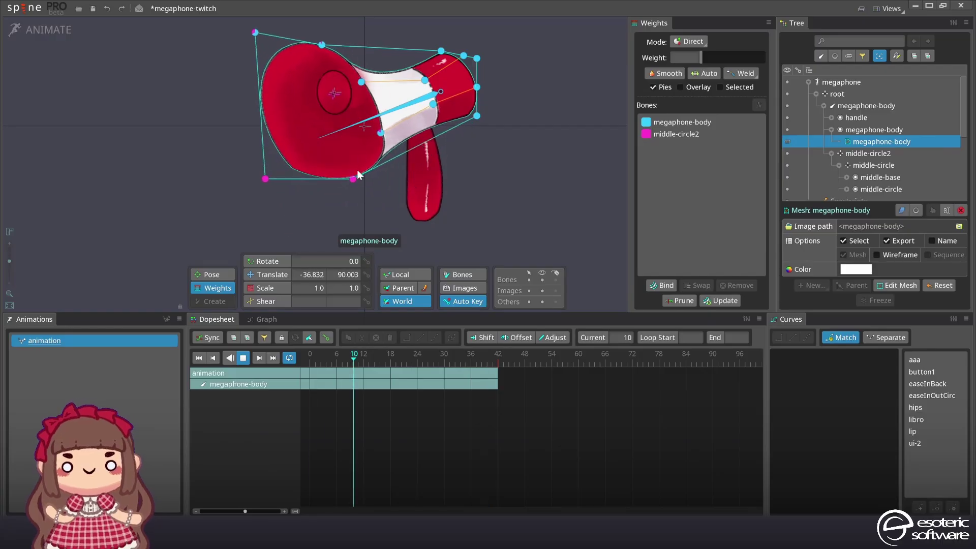
# Step: Weight the selected vertex group between megaphone-body and middle-circle2, with middle-circle2 at about 15%
pyautogui.moveTo(225, 18); pyautogui.dragTo(384, 213)
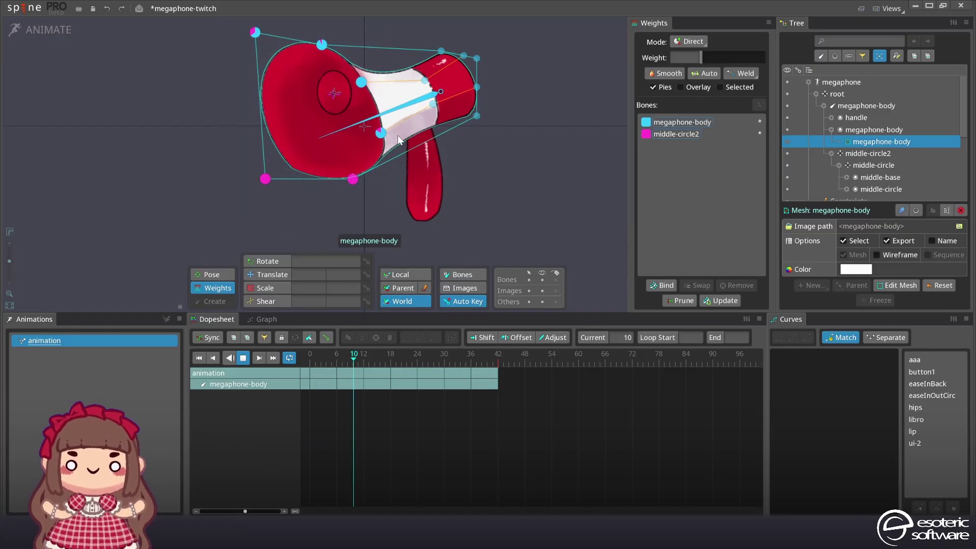
pyautogui.click(682, 131)
pyautogui.moveTo(713, 54); pyautogui.dragTo(765, 56)
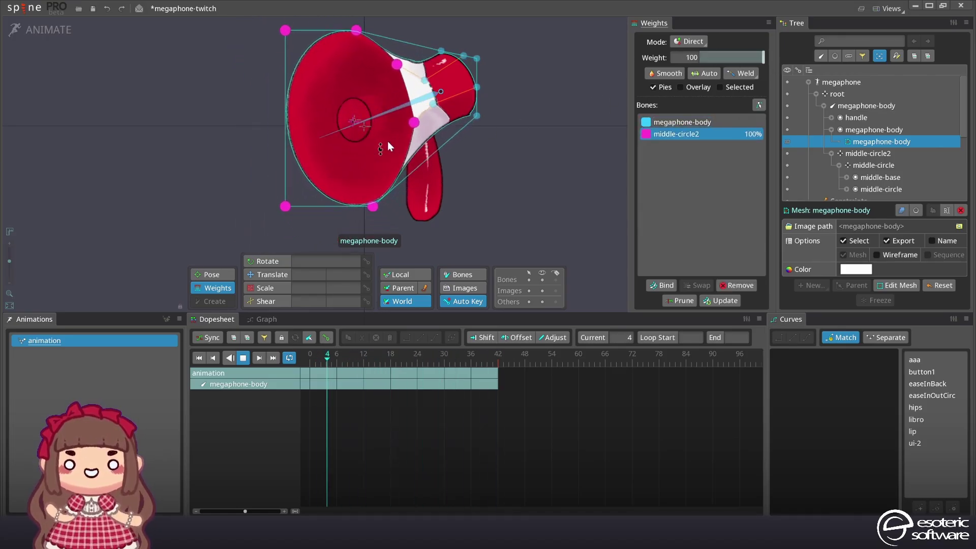
pyautogui.click(681, 124)
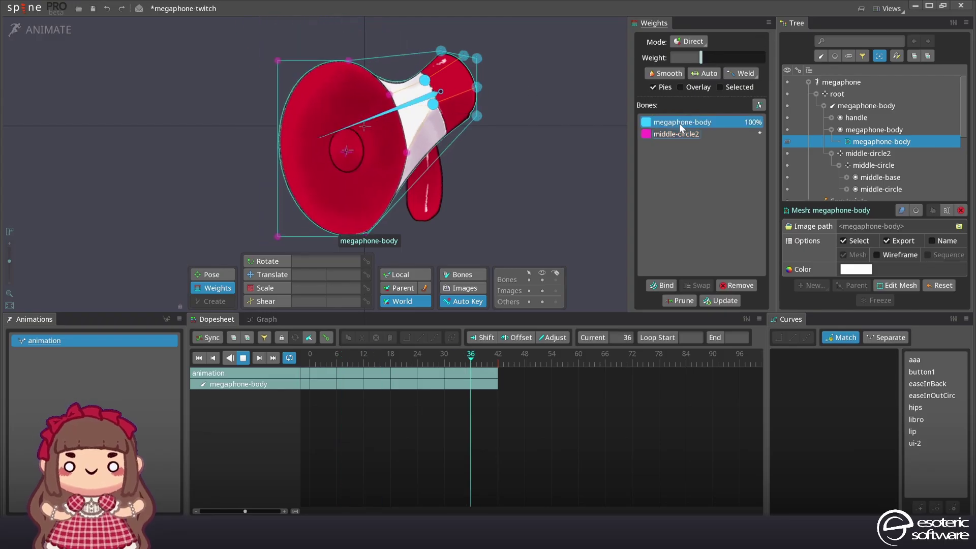
pyautogui.moveTo(702, 57); pyautogui.dragTo(764, 57)
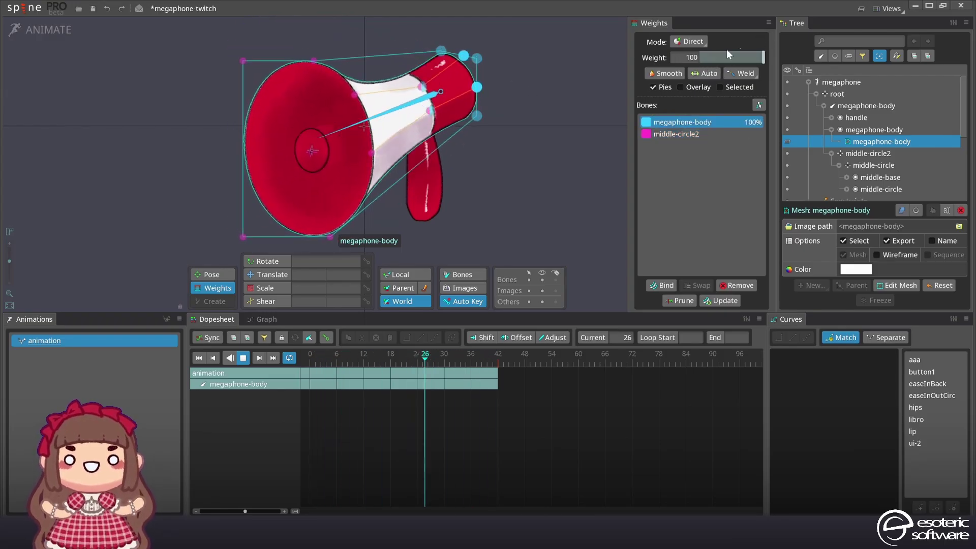
pyautogui.click(676, 134)
pyautogui.moveTo(701, 57); pyautogui.dragTo(711, 61)
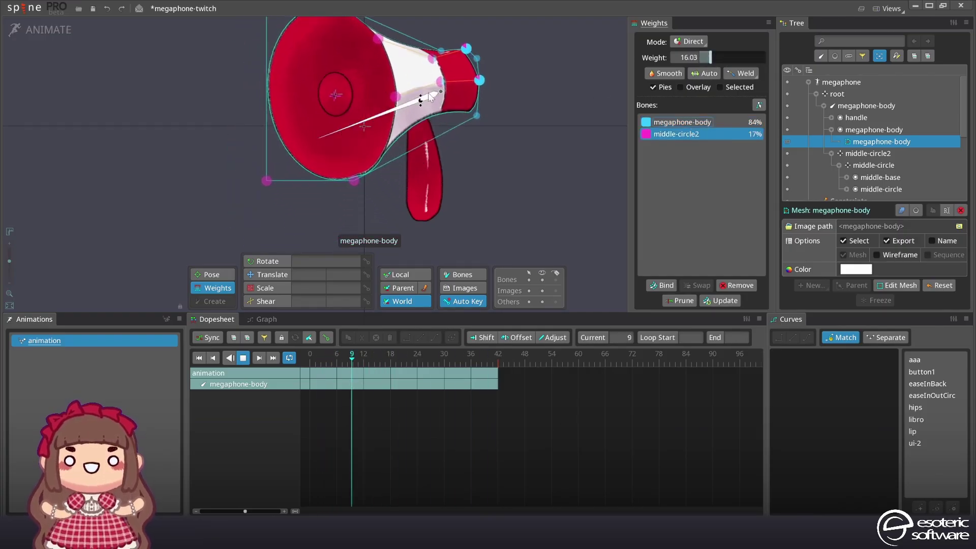
# Step: Give megaphone-body about 15% of the two left vertices, then return to Setup mode
pyautogui.click(235, 193)
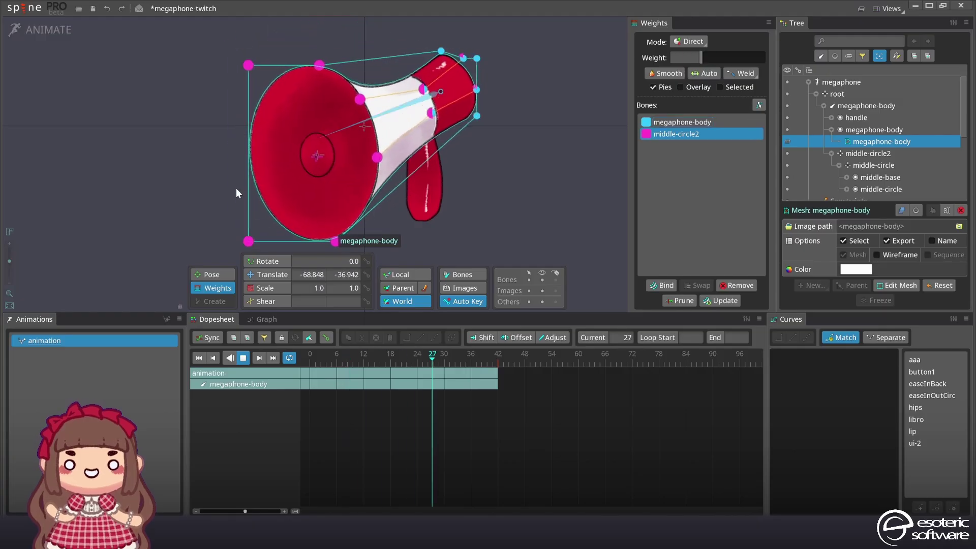
pyautogui.moveTo(257, 245); pyautogui.dragTo(268, 66)
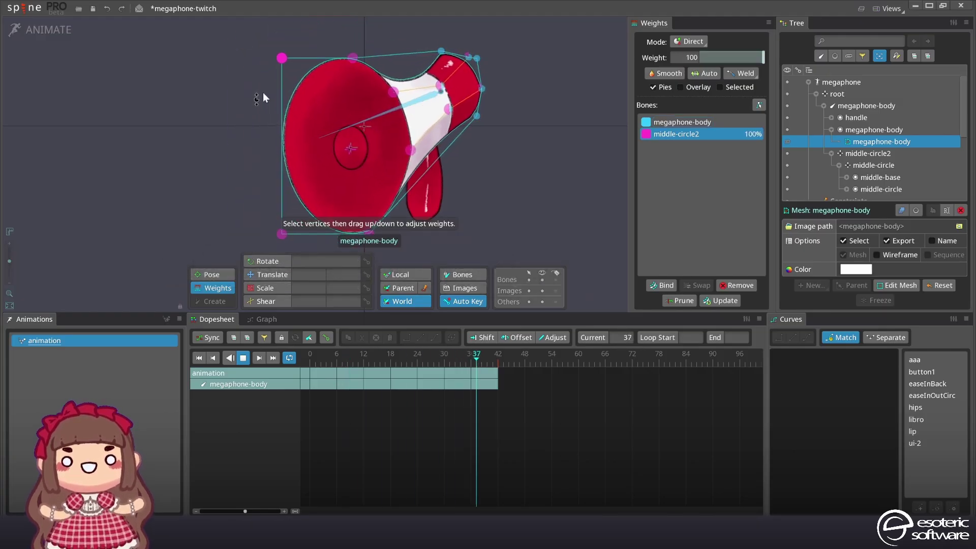
pyautogui.click(724, 122)
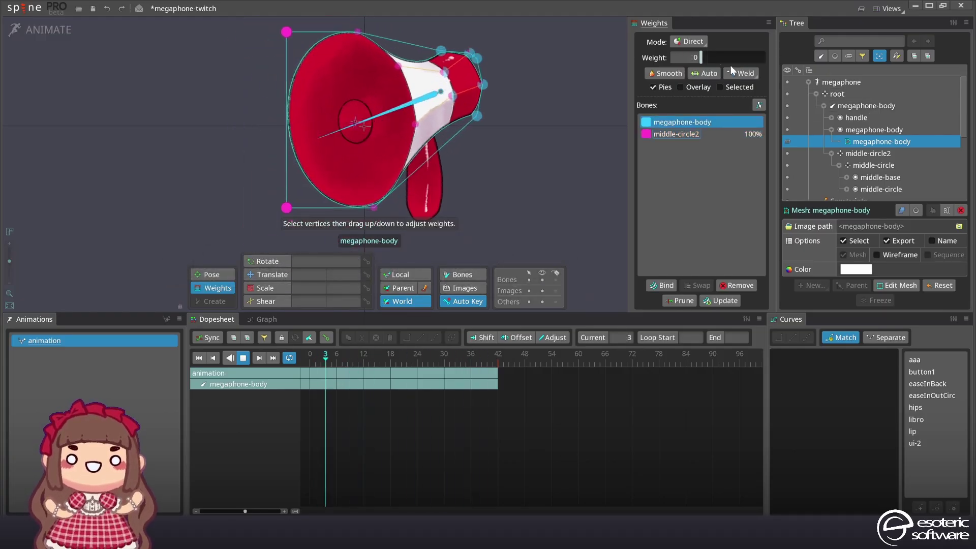
pyautogui.moveTo(730, 60); pyautogui.dragTo(711, 60)
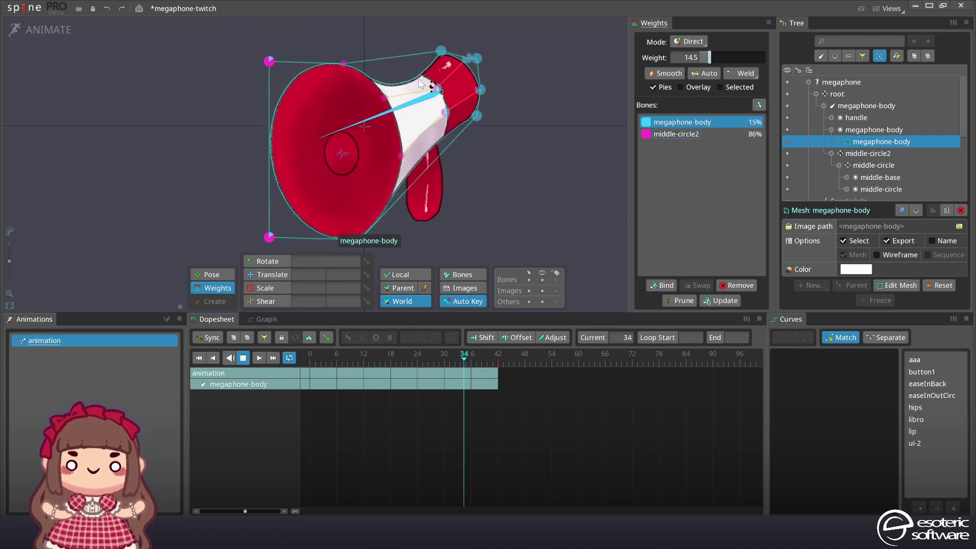
pyautogui.click(429, 169)
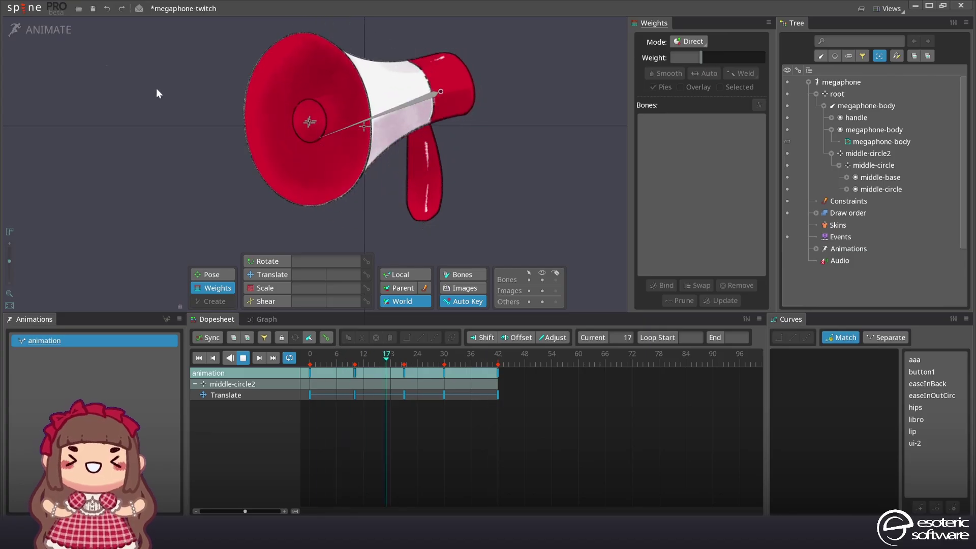
pyautogui.click(47, 30)
# Step: Convert the handle image into a mesh and delete its generated inner vertices, leaving six
pyautogui.press('v')
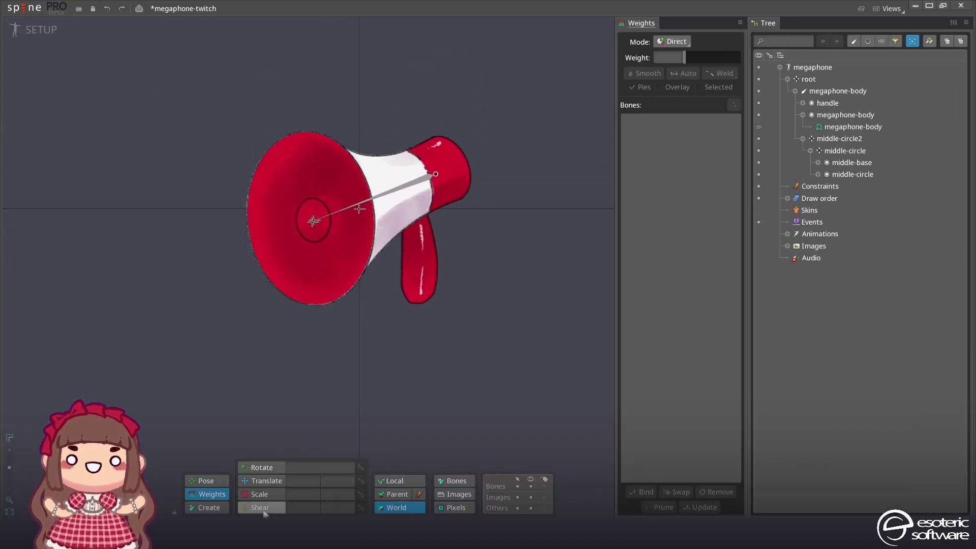
pyautogui.click(417, 289)
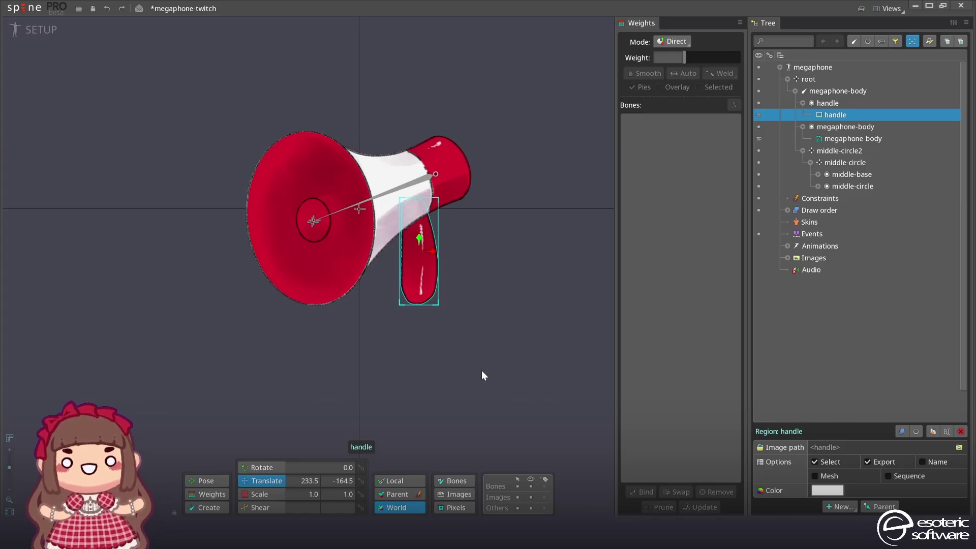
pyautogui.click(814, 477)
pyautogui.click(863, 507)
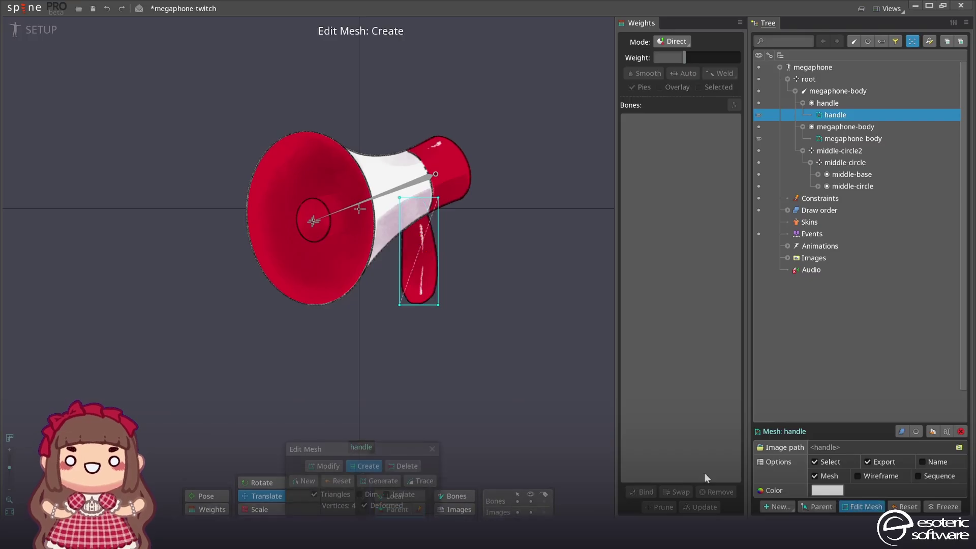
pyautogui.scroll(2, 381, 401)
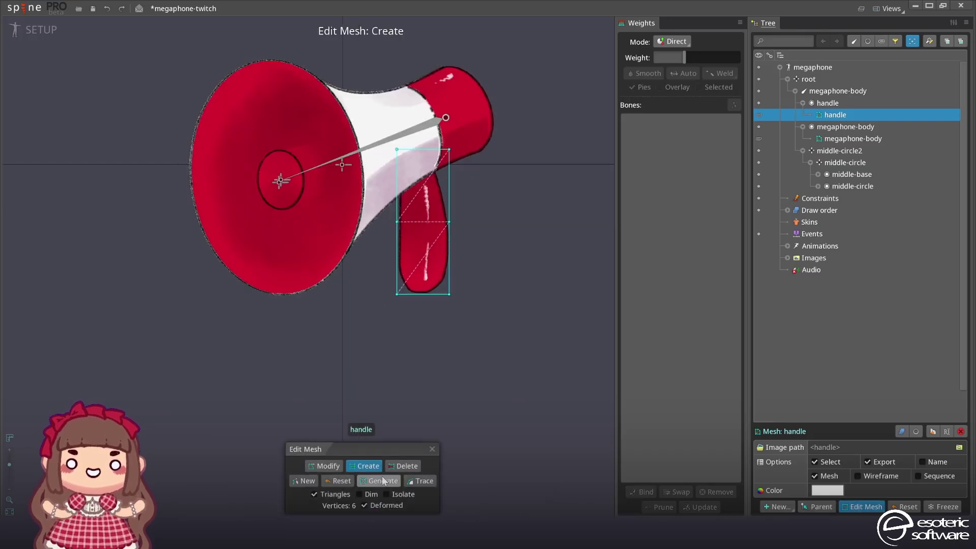
pyautogui.click(382, 482)
pyautogui.click(382, 482)
pyautogui.click(324, 466)
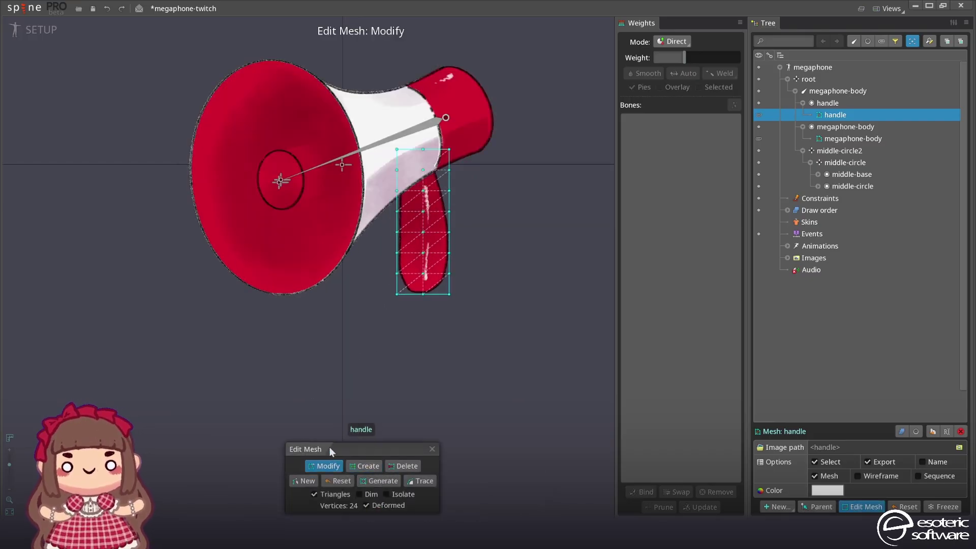
pyautogui.moveTo(492, 286); pyautogui.dragTo(371, 164)
pyautogui.press('Delete')
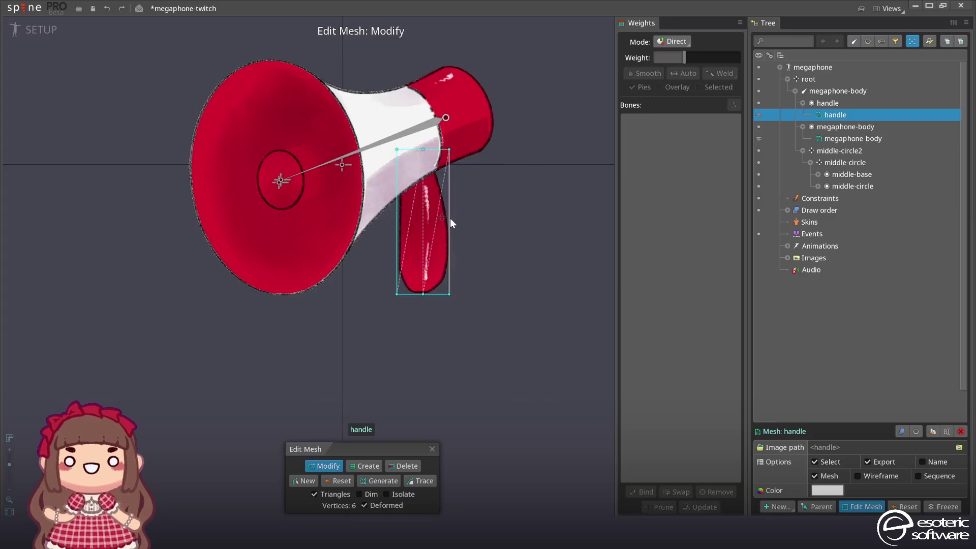
pyautogui.click(432, 450)
# Step: Bind the handle mesh to megaphone-body and middle-circle2, then switch to Animate mode
pyautogui.click(642, 492)
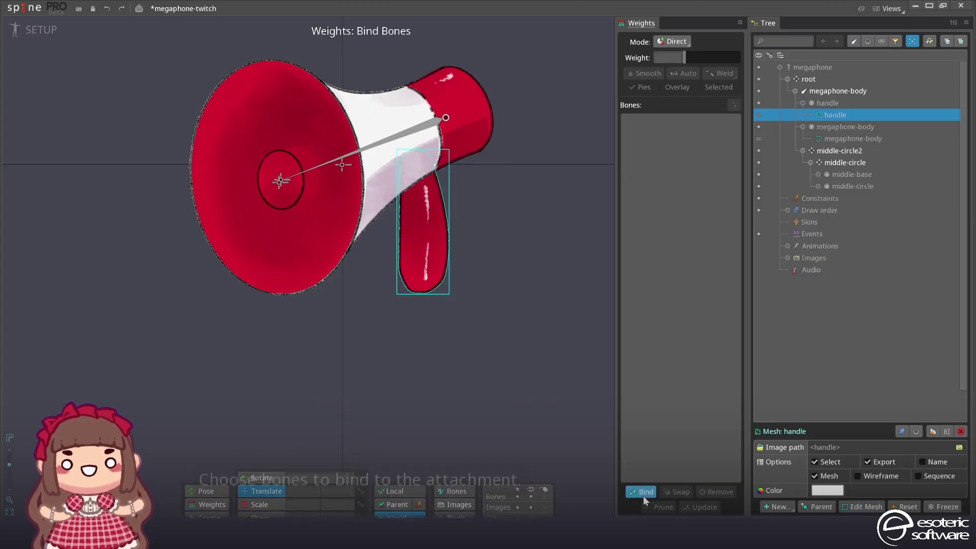
pyautogui.click(365, 150)
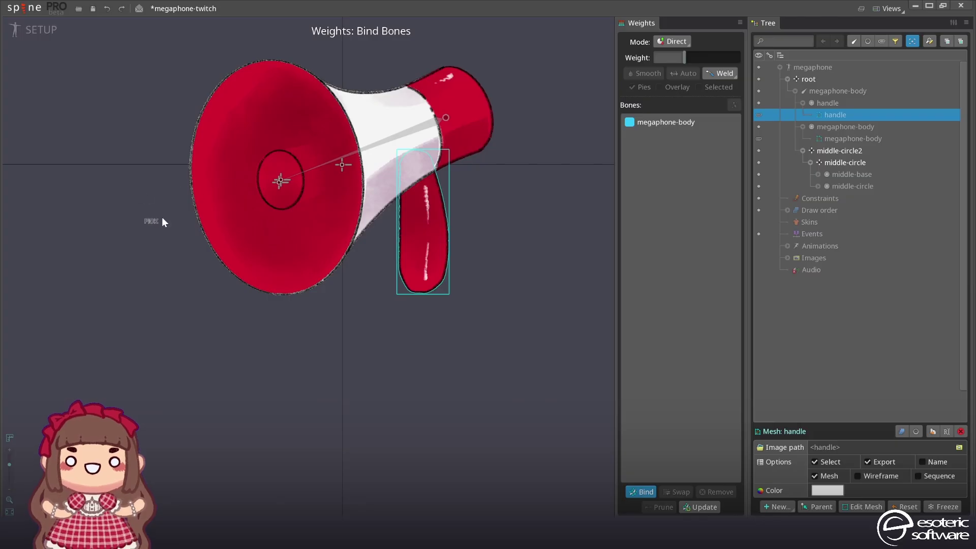
pyautogui.click(839, 152)
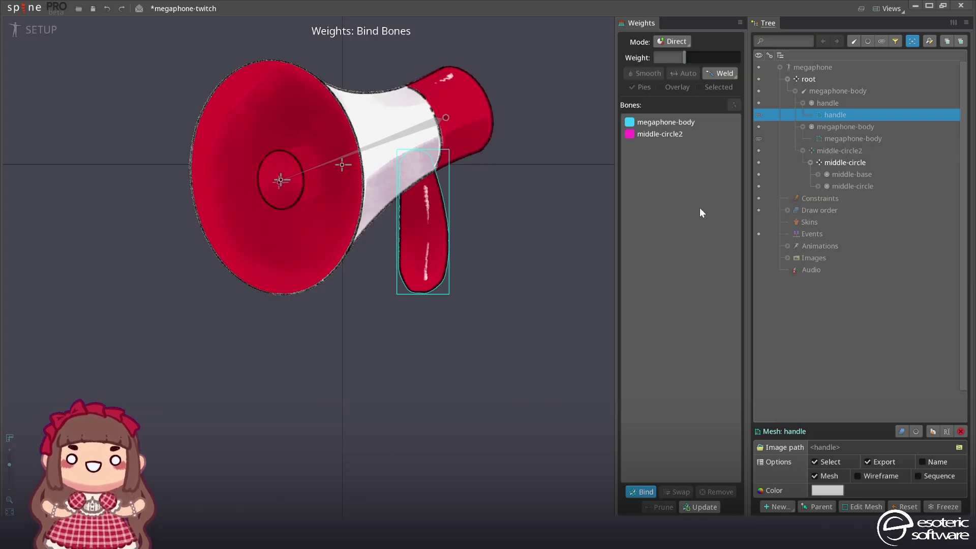
pyautogui.click(641, 492)
pyautogui.press('Tab')
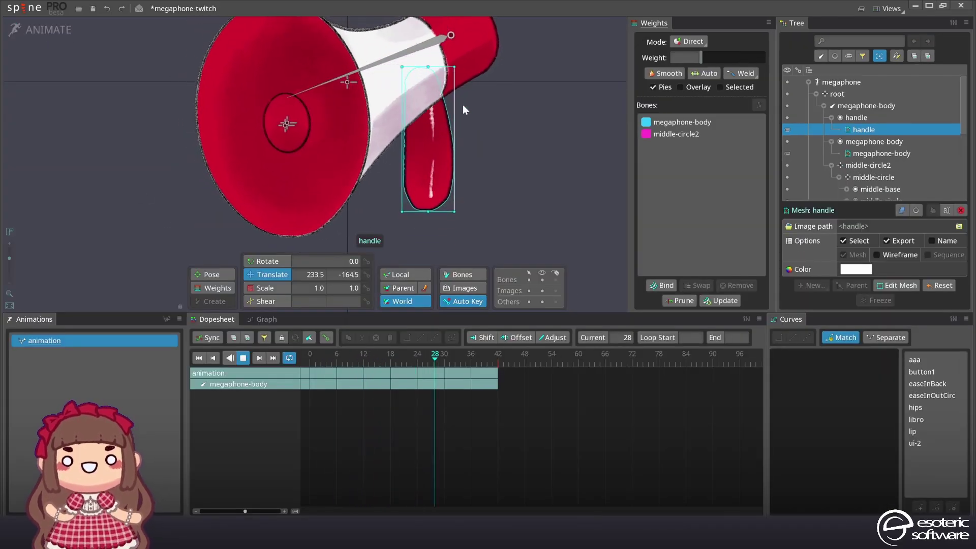
# Step: Weight the handle to middle-circle2: about 13% overall, 39% on the middle vertices, half on another
pyautogui.press('w')
pyautogui.moveTo(422, 217); pyautogui.dragTo(291, 48)
pyautogui.click(681, 133)
pyautogui.moveTo(701, 58); pyautogui.dragTo(719, 58)
pyautogui.click(360, 183)
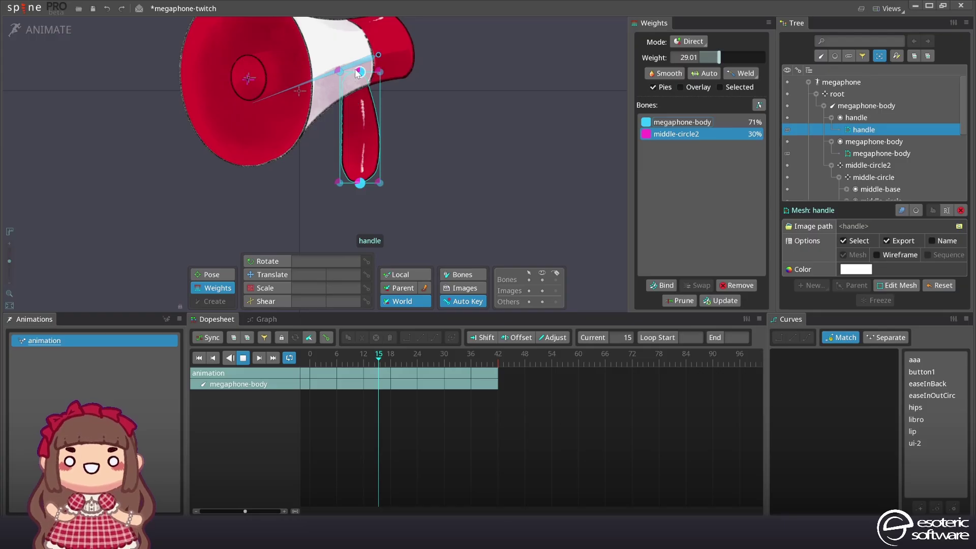
pyautogui.keyDown('ctrl'); pyautogui.click(358, 73); pyautogui.keyUp('ctrl')
pyautogui.moveTo(722, 59); pyautogui.dragTo(721, 61)
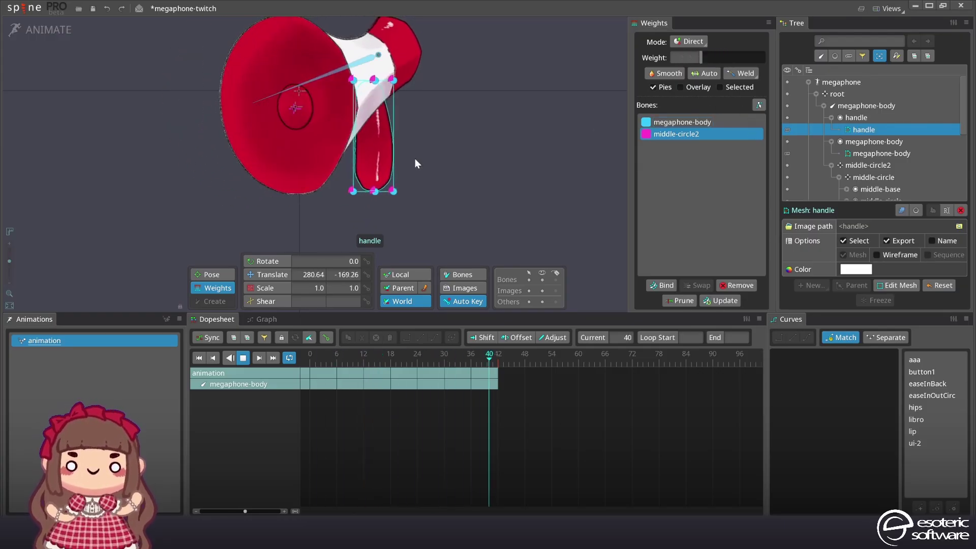
pyautogui.click(378, 73)
pyautogui.moveTo(704, 58); pyautogui.dragTo(732, 59)
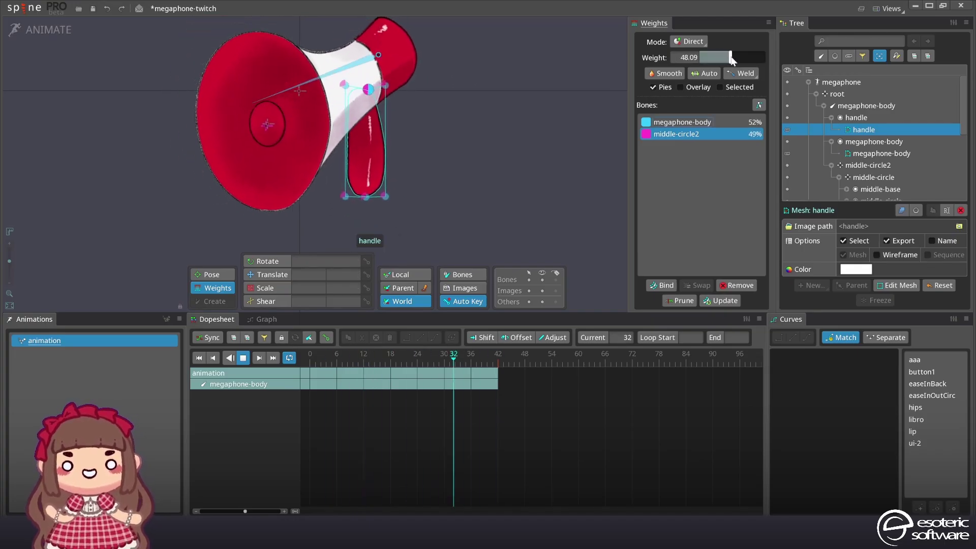
pyautogui.press('Escape')
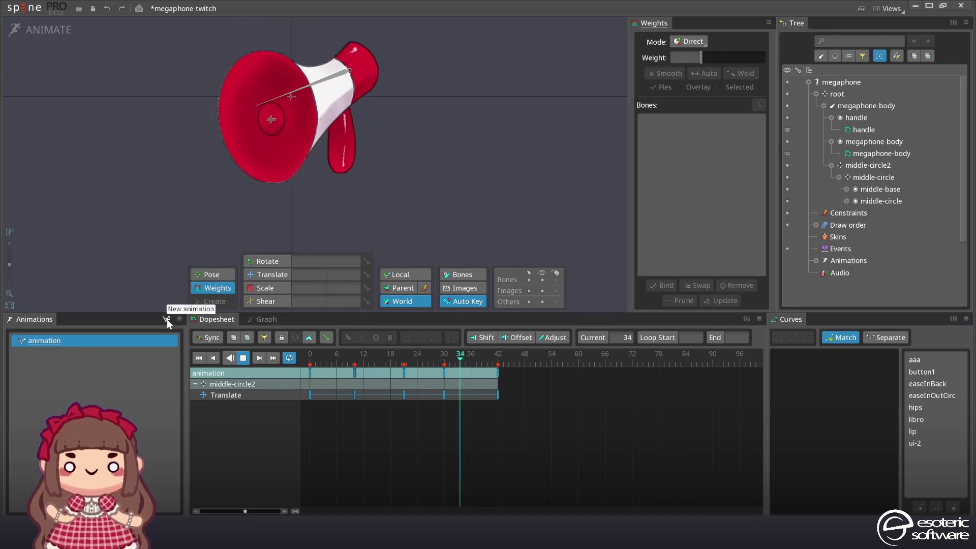
# Step: Create a new animation named 'idle' and select the middle-circle2 bone
pyautogui.click(167, 320)
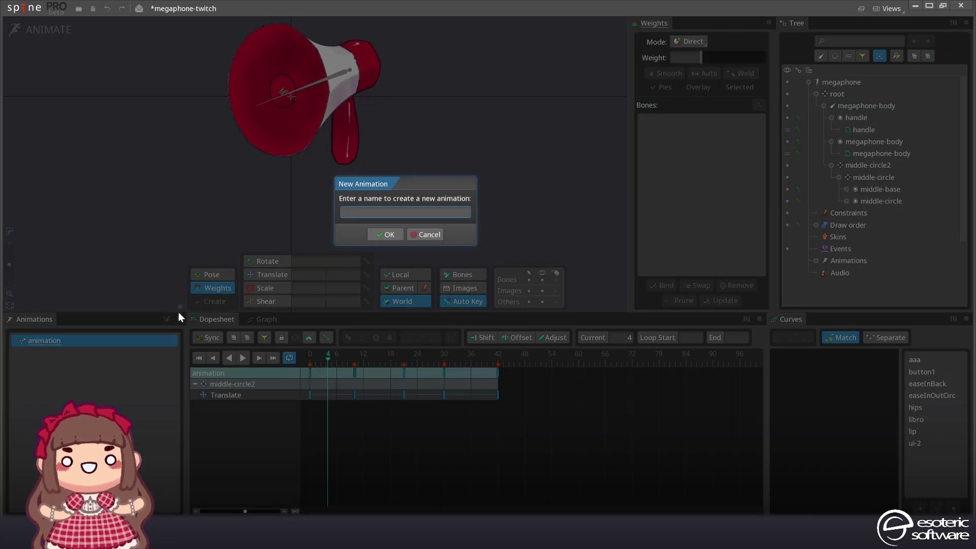
pyautogui.write('idle')
pyautogui.press('Return')
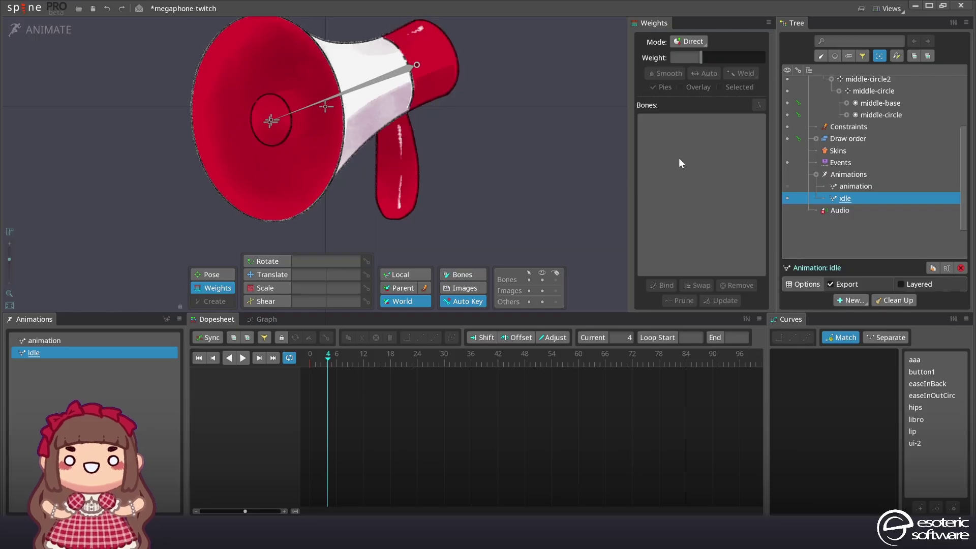
pyautogui.click(216, 133)
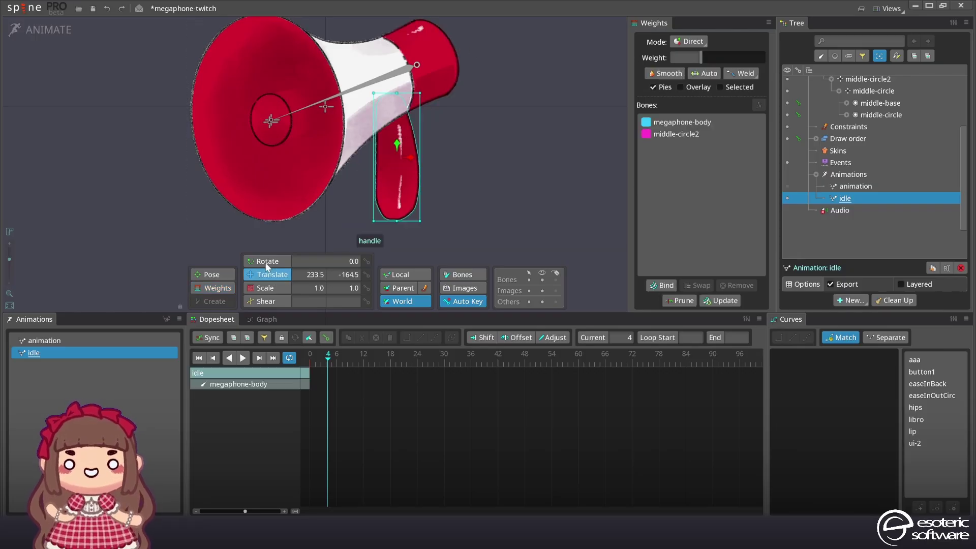
pyautogui.click(270, 123)
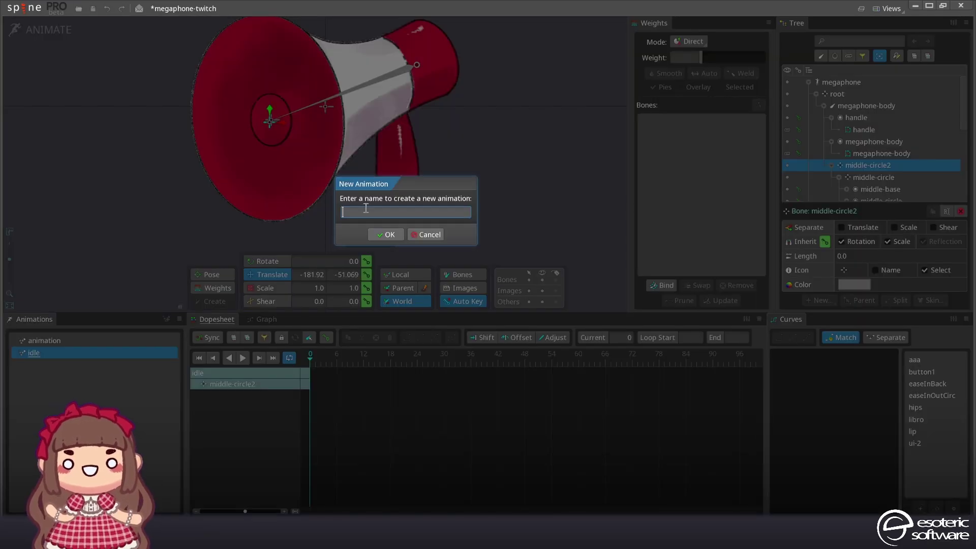
# Step: Create the 'vol-max' animation and key middle-circle2 enlarged and shifted slightly right
pyautogui.write('vol-max')
pyautogui.click(387, 234)
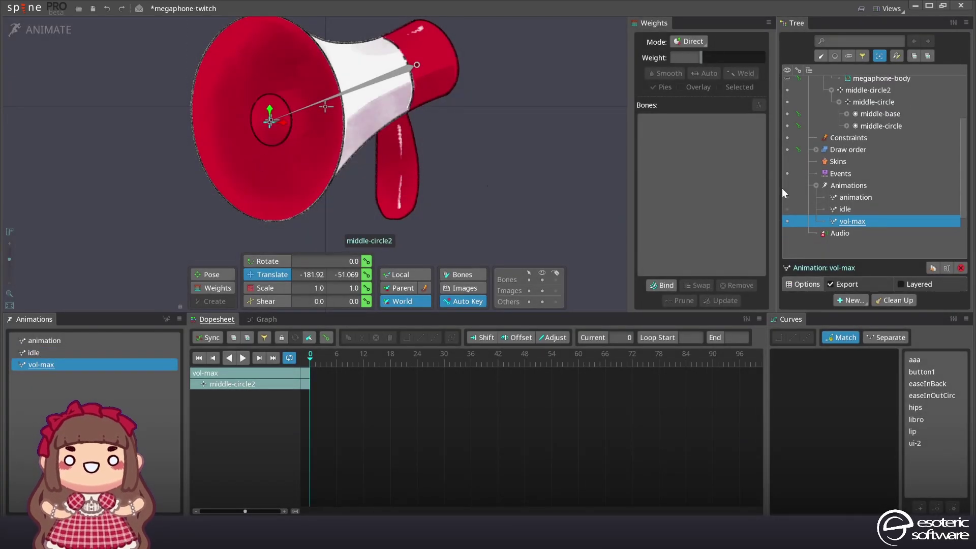
pyautogui.click(265, 288)
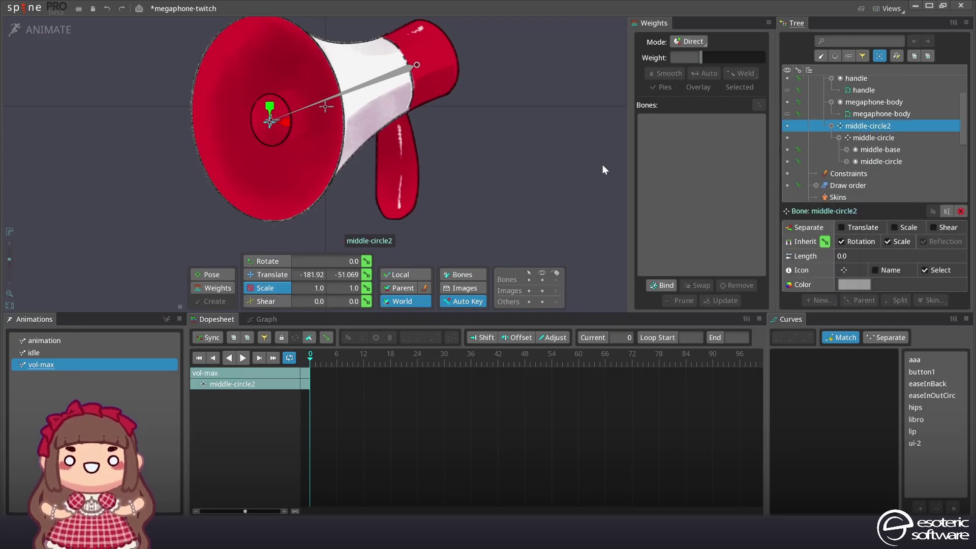
pyautogui.moveTo(439, 157); pyautogui.dragTo(475, 166)
pyautogui.click(272, 274)
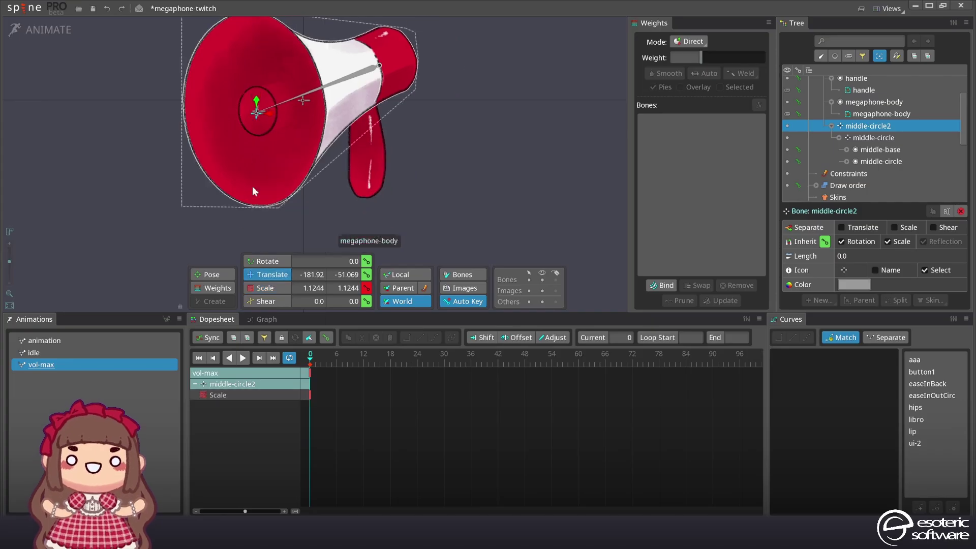
pyautogui.moveTo(270, 116); pyautogui.dragTo(280, 117)
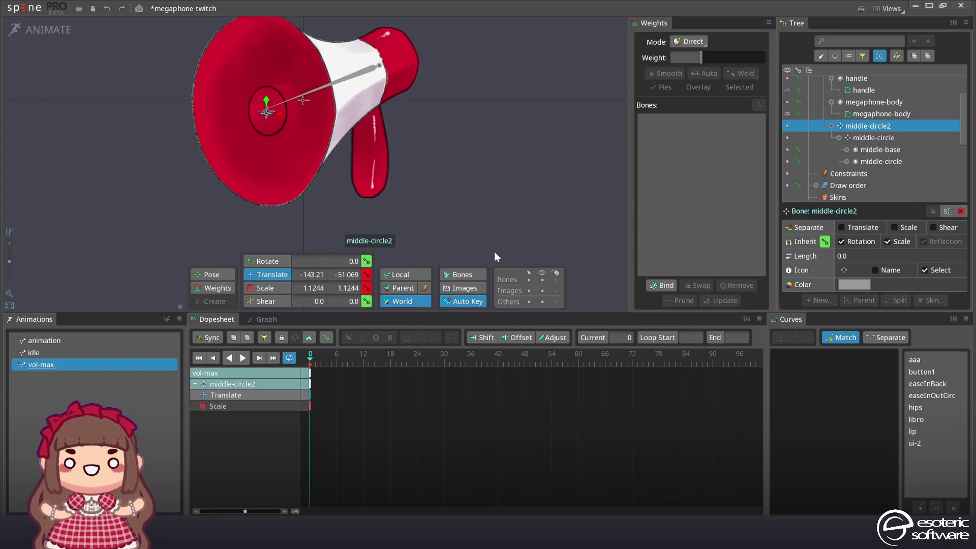
# Step: Tilt megaphone-body slightly, enlarge middle-circle, then copy all frame-0 keys
pyautogui.click(331, 85)
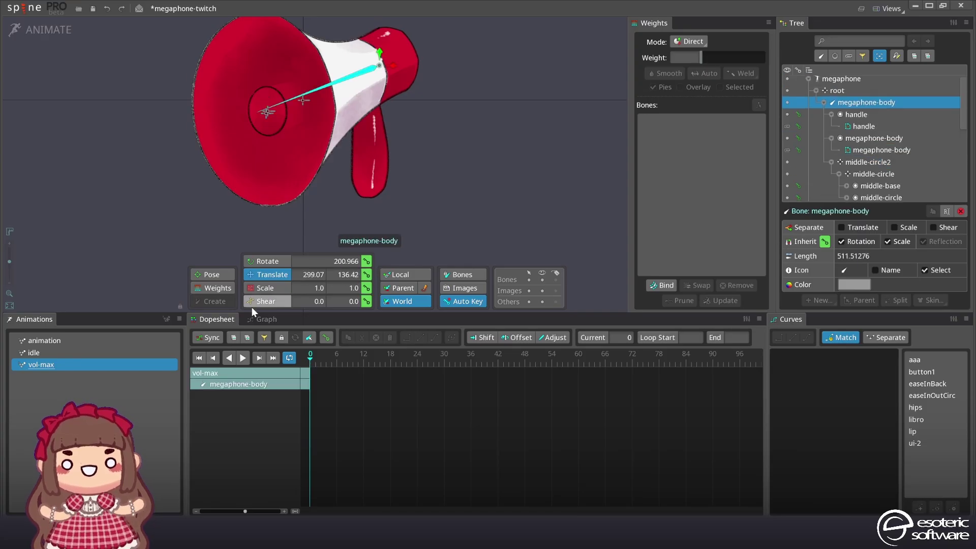
pyautogui.click(278, 261)
pyautogui.moveTo(491, 221); pyautogui.dragTo(501, 192)
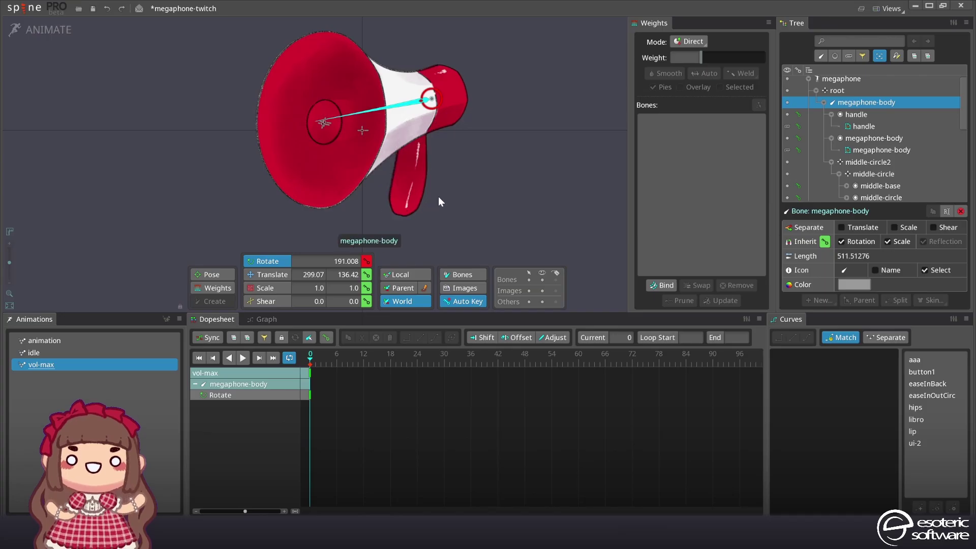
pyautogui.click(898, 173)
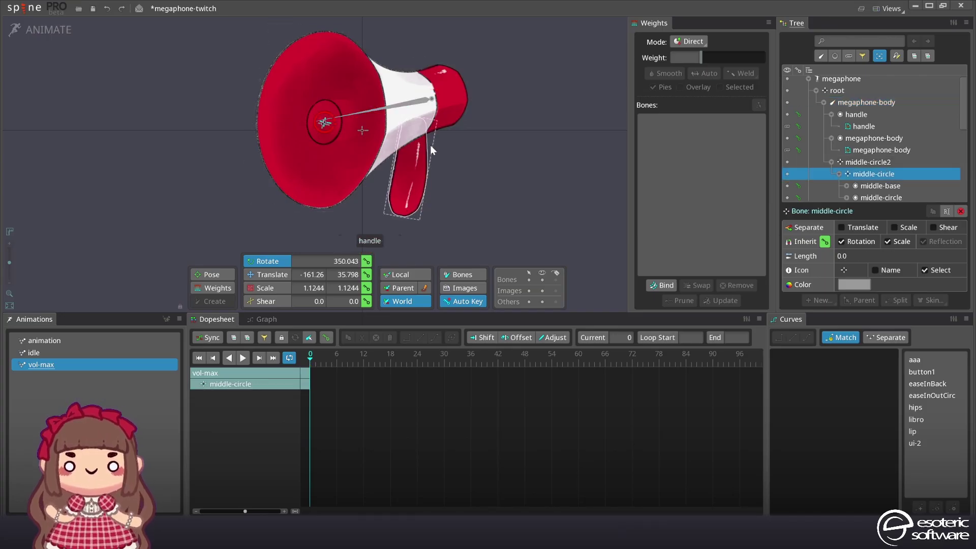
pyautogui.click(267, 288)
pyautogui.moveTo(473, 193)
pyautogui.mouseDown()
pyautogui.moveTo(490, 181)
pyautogui.moveTo(483, 185)
pyautogui.mouseUp()
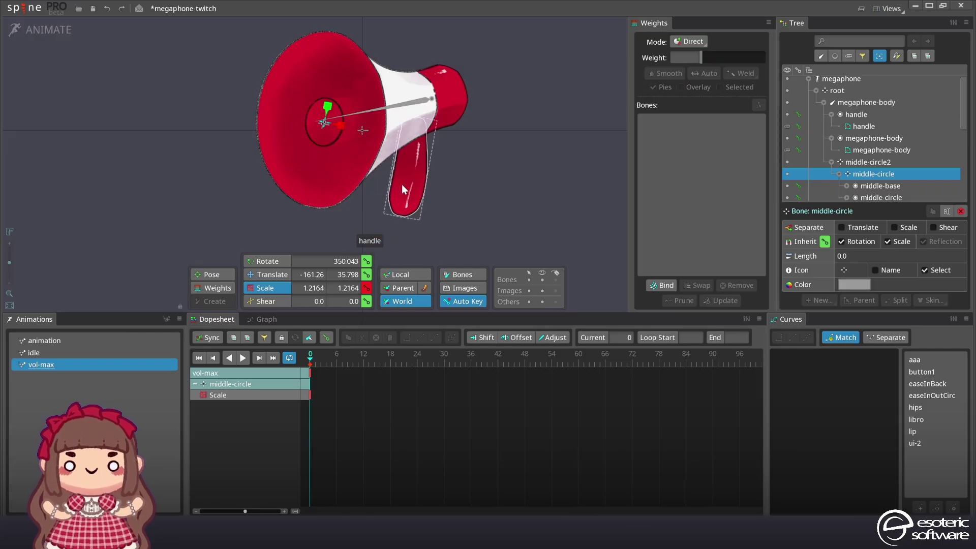
pyautogui.click(324, 222)
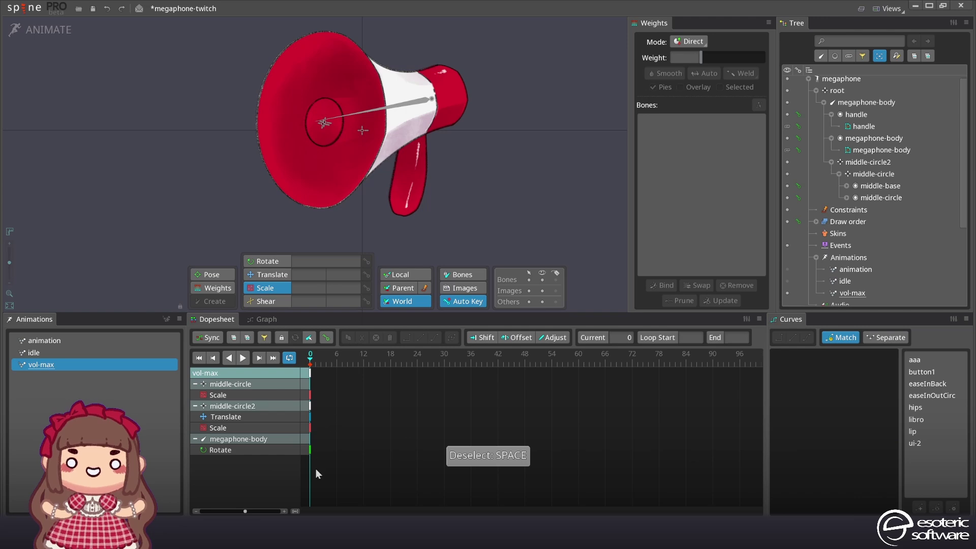
pyautogui.moveTo(316, 473); pyautogui.dragTo(306, 367)
pyautogui.hotkey('ctrl', 'c')
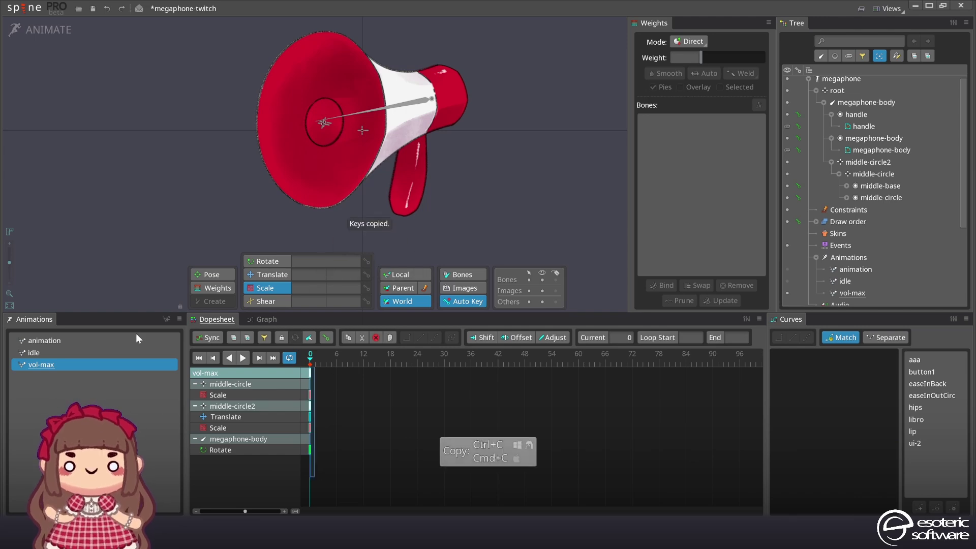
# Step: Create the 'vol-min' animation, paste the copied keys at frame 6, then delete those frame-6 keys
pyautogui.click(163, 319)
pyautogui.write('v')
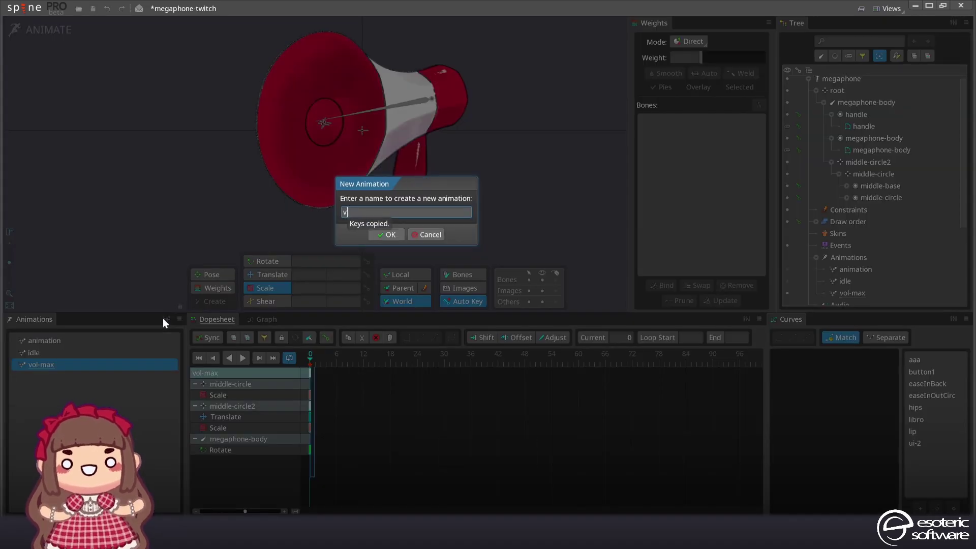
pyautogui.write('ol-min')
pyautogui.press('Return')
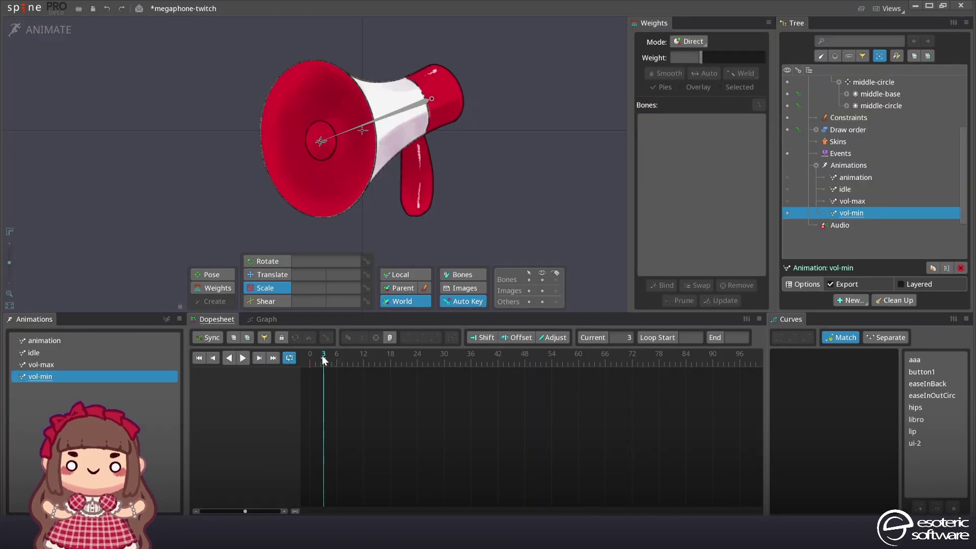
pyautogui.click(337, 357)
pyautogui.hotkey('ctrl', 'v')
pyautogui.click(319, 357)
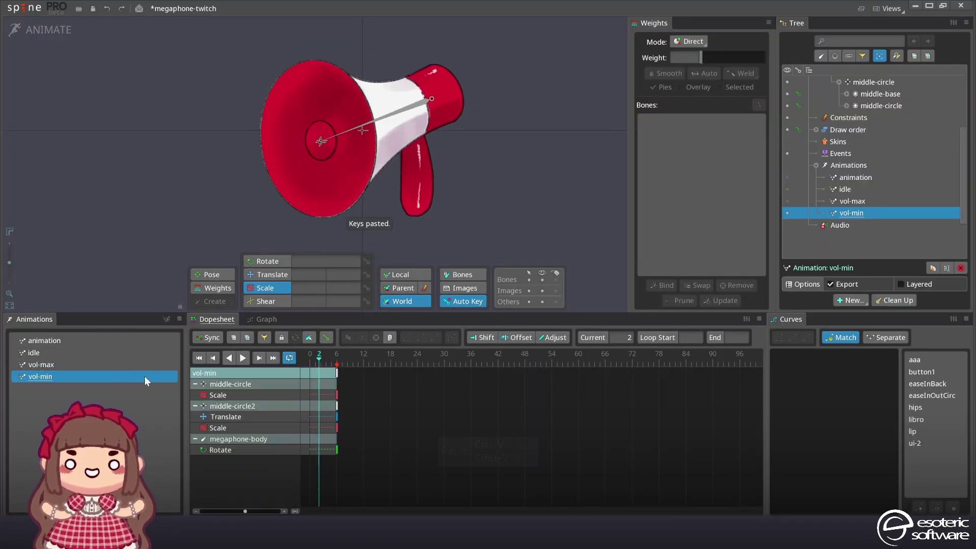
pyautogui.click(311, 358)
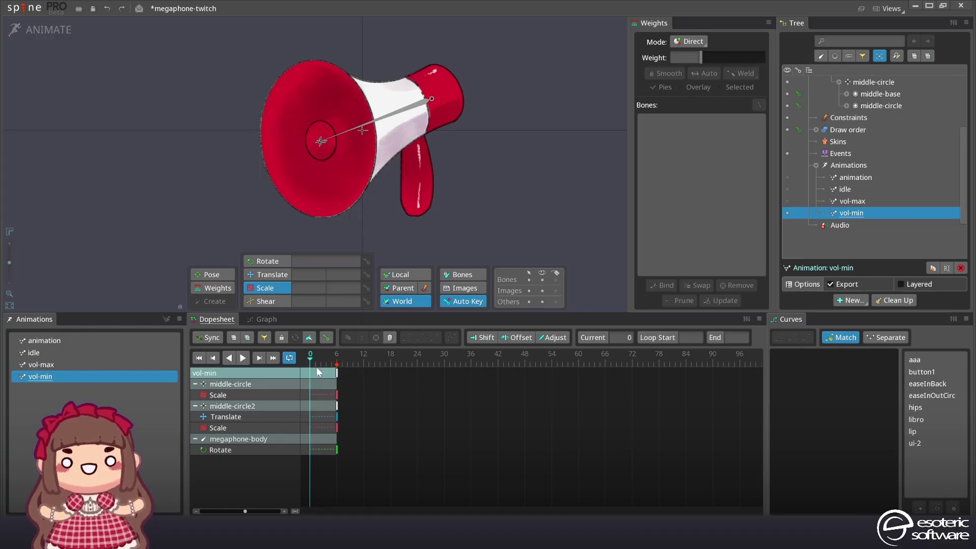
pyautogui.click(330, 340)
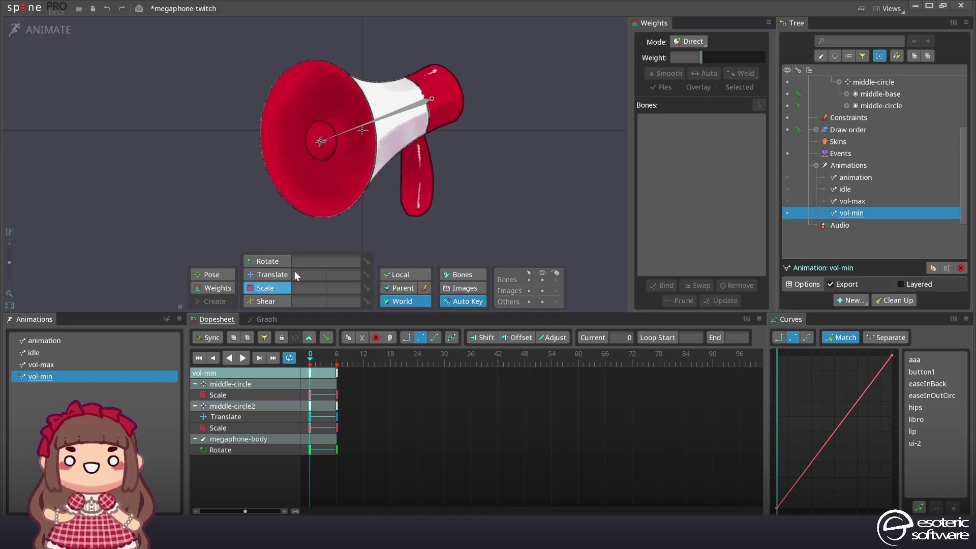
pyautogui.moveTo(349, 464); pyautogui.dragTo(335, 366)
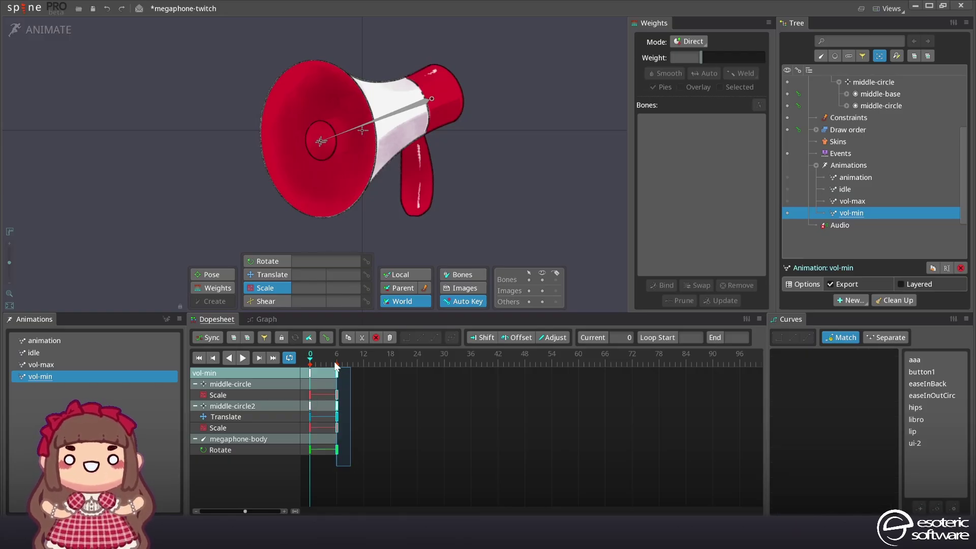
pyautogui.press('Delete')
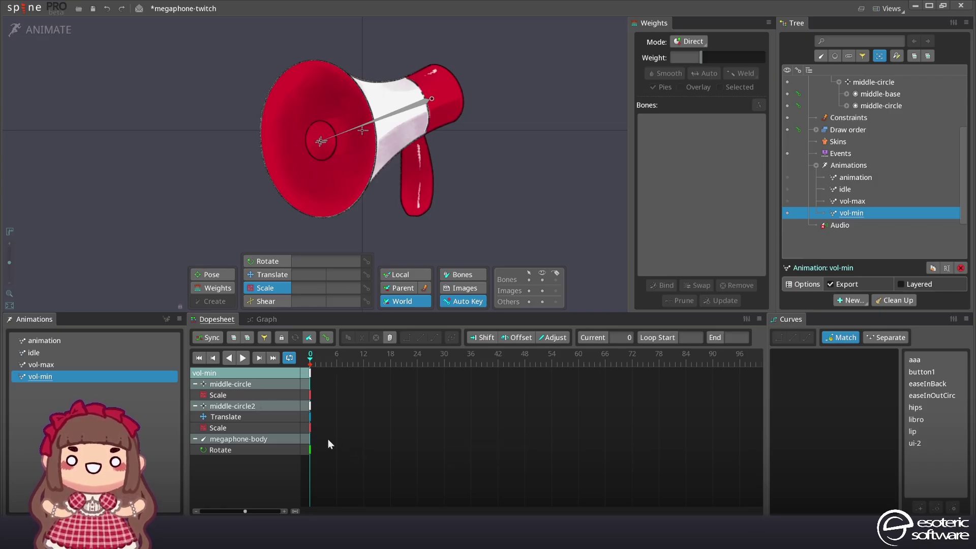
# Step: Copy vol-min's frame-0 keys into the idle animation and save the project
pyautogui.click(310, 375)
pyautogui.hotkey('ctrl', 'c')
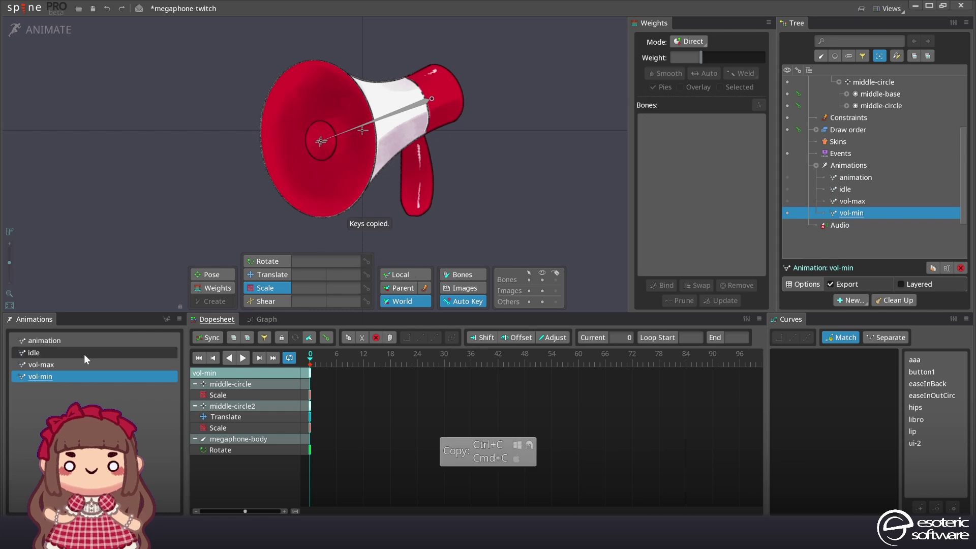
pyautogui.click(84, 353)
pyautogui.hotkey('ctrl', 'v')
pyautogui.hotkey('ctrl', 's')
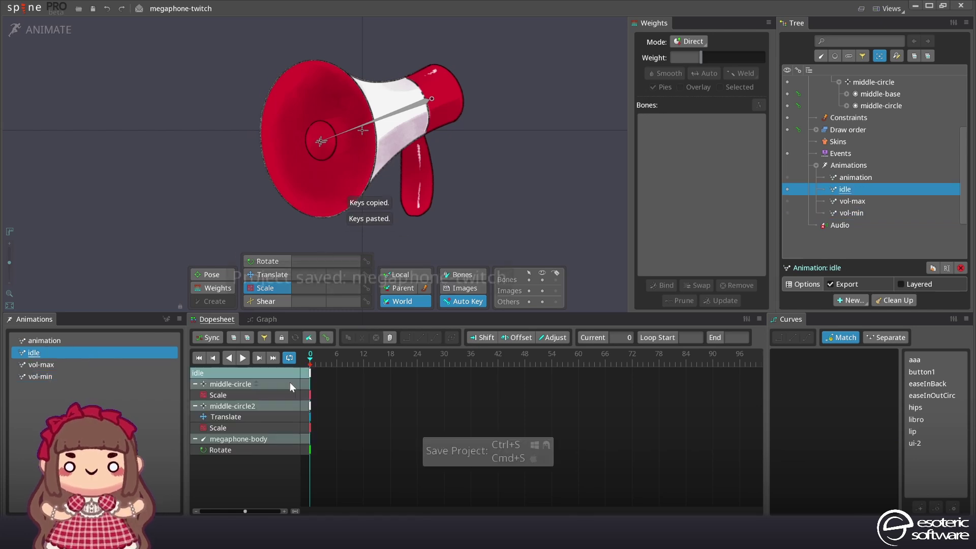
# Step: Rename the skeleton to 'megaphone-twitch'
pyautogui.scroll(3, 852, 83)
pyautogui.doubleClick(847, 83)
pyautogui.press('End')
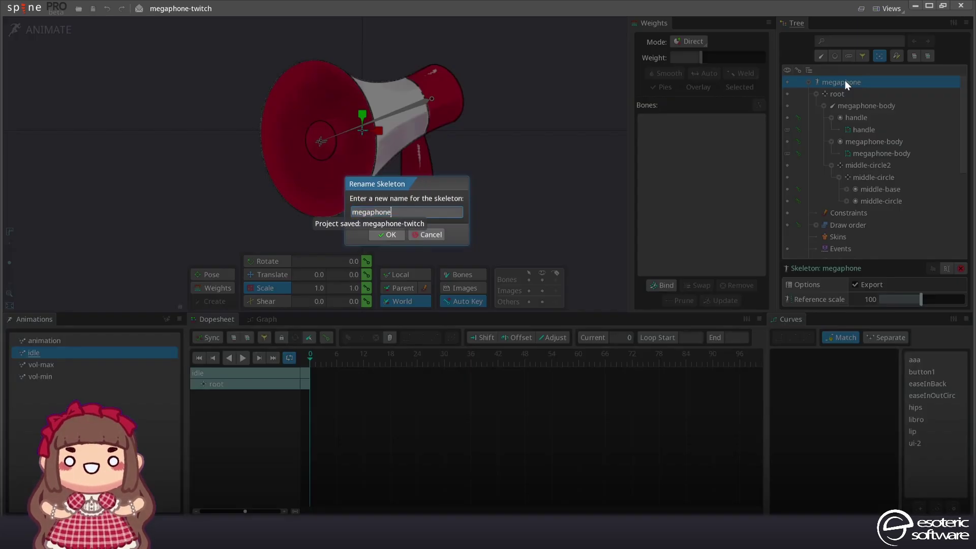
pyautogui.write('-twitch')
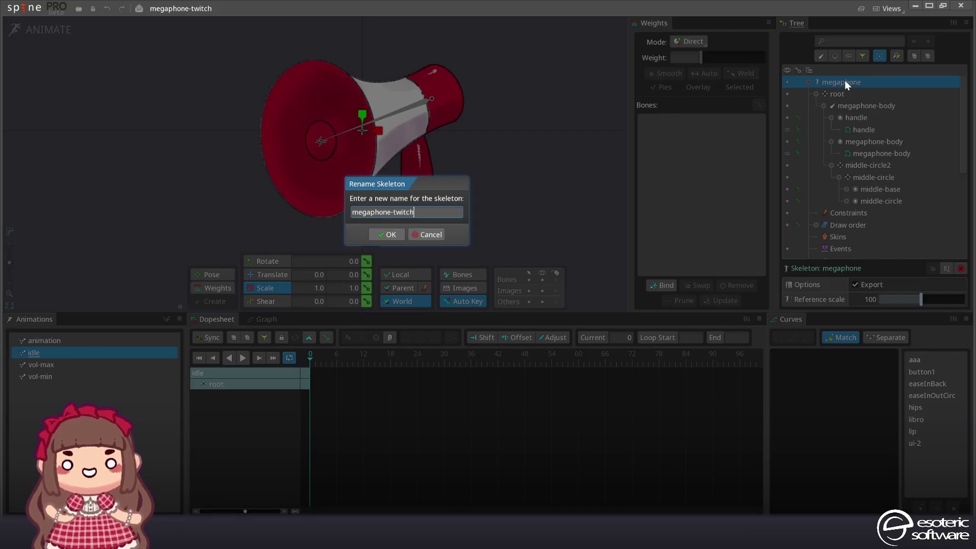
pyautogui.press('Return')
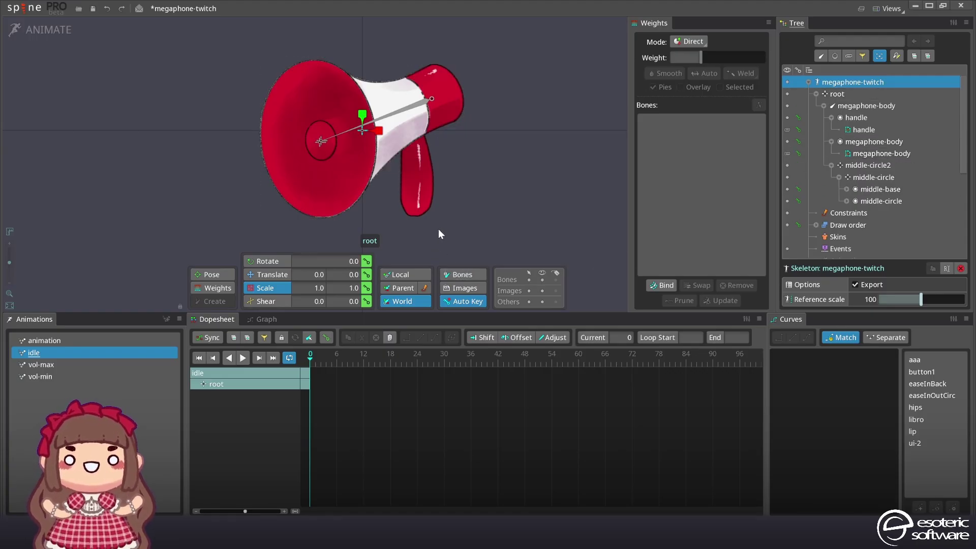
# Step: In Setup mode, add physics constraints to middle-circle, middle-circle2 and megaphone-body
pyautogui.click(48, 30)
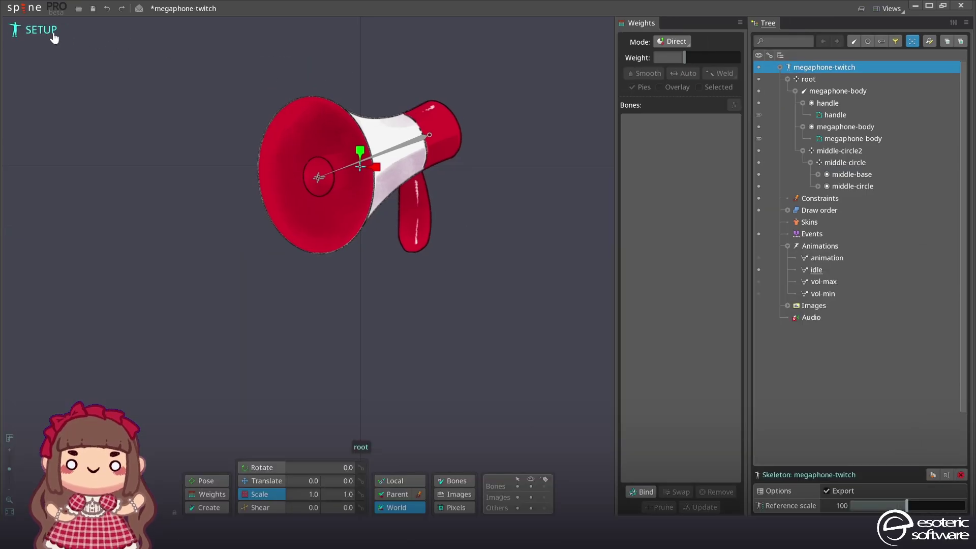
pyautogui.click(844, 163)
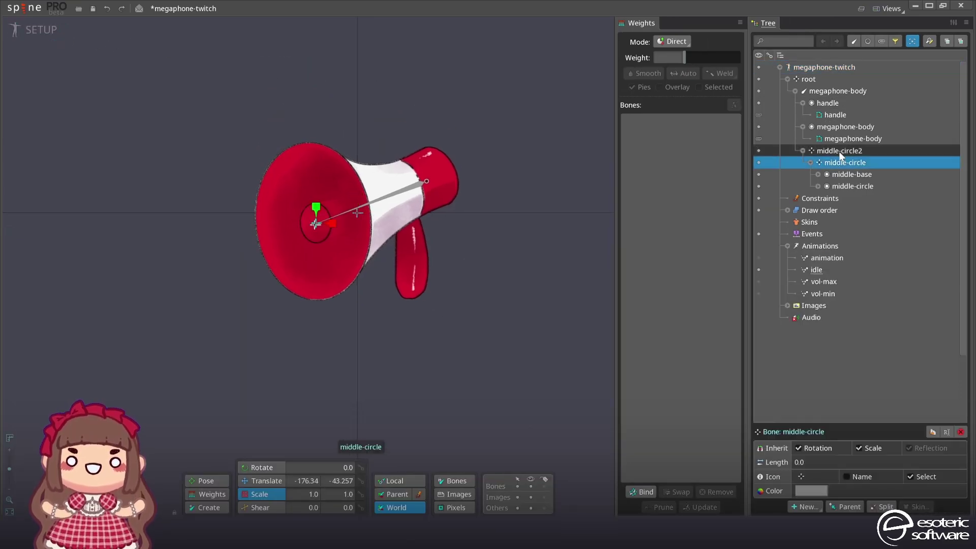
pyautogui.keyDown('ctrl'); pyautogui.click(840, 151); pyautogui.keyUp('ctrl')
pyautogui.keyDown('ctrl'); pyautogui.click(835, 92); pyautogui.keyUp('ctrl')
pyautogui.click(806, 507)
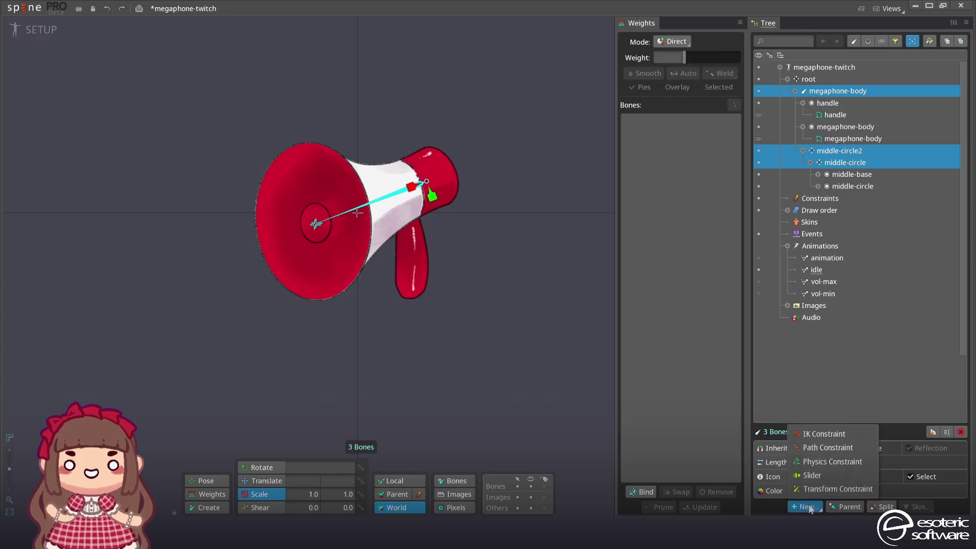
pyautogui.click(815, 468)
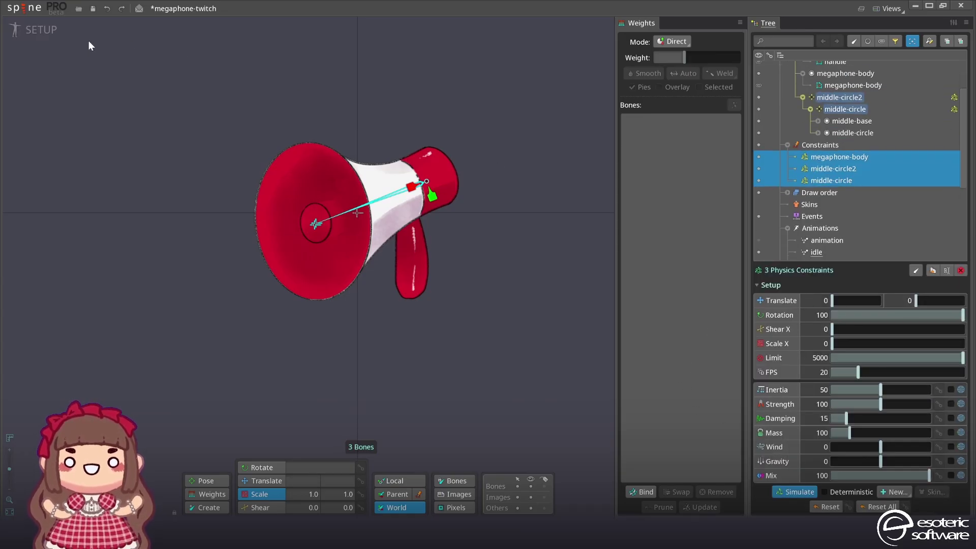
# Step: Toggle between the vol-max and vol-min poses in Animate mode, then save the project
pyautogui.click(41, 29)
pyautogui.click(78, 366)
pyautogui.click(75, 375)
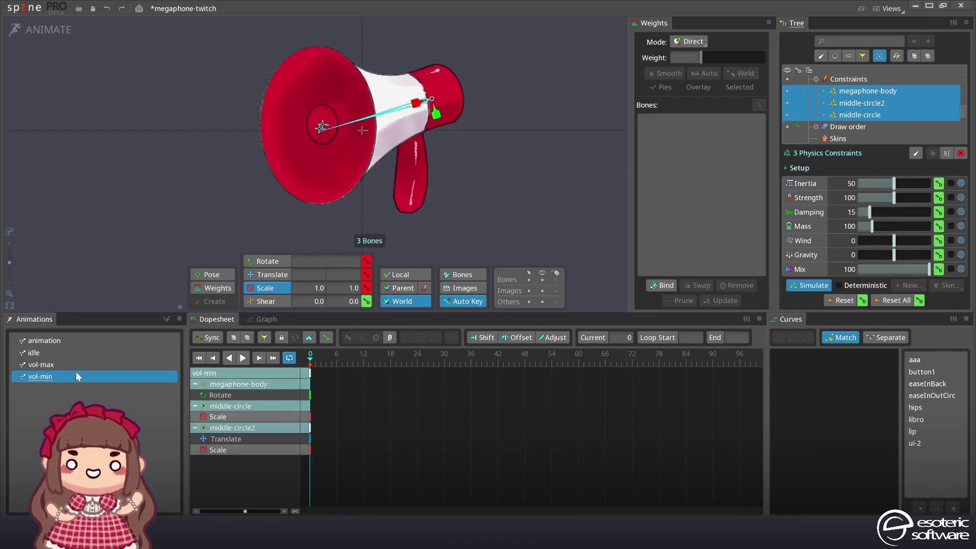
pyautogui.click(84, 363)
pyautogui.click(82, 378)
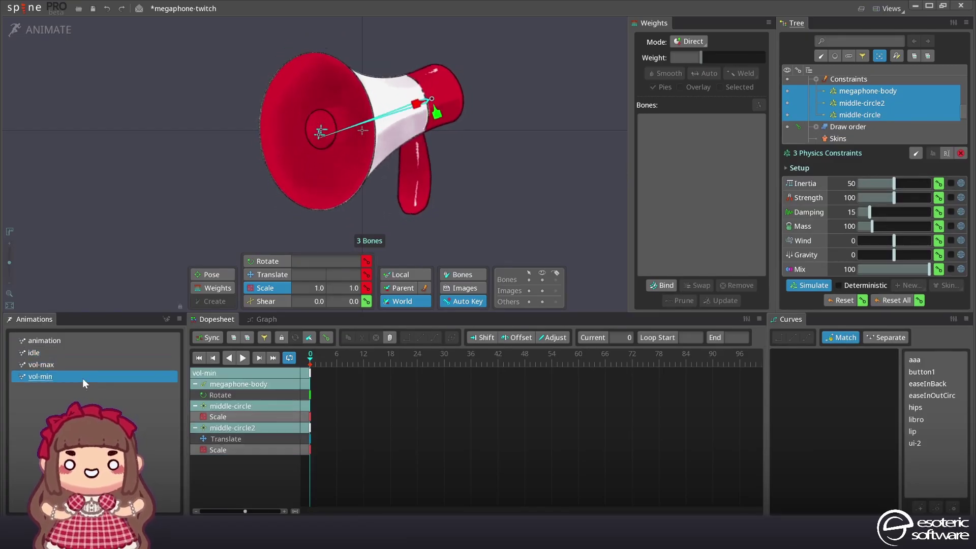
pyautogui.click(89, 362)
pyautogui.click(82, 375)
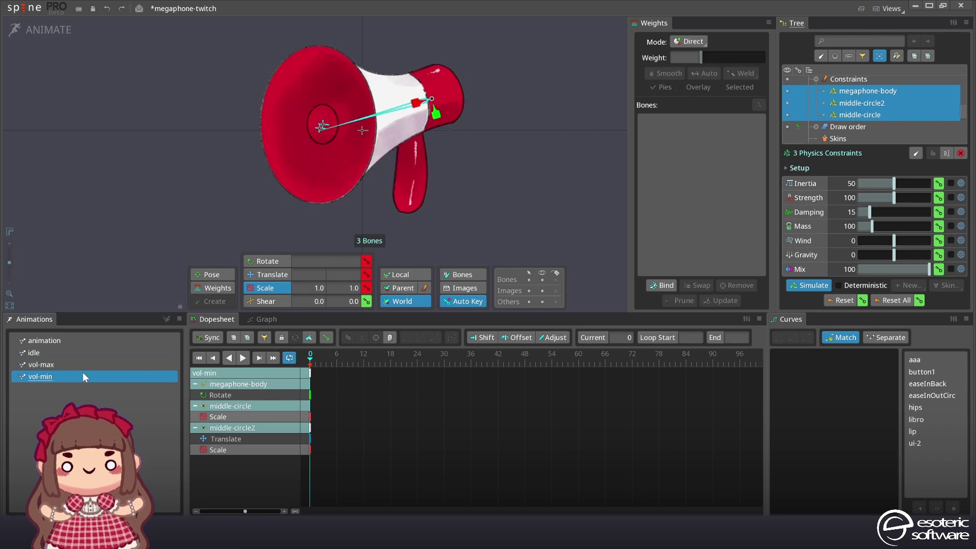
pyautogui.hotkey('ctrl', 's')
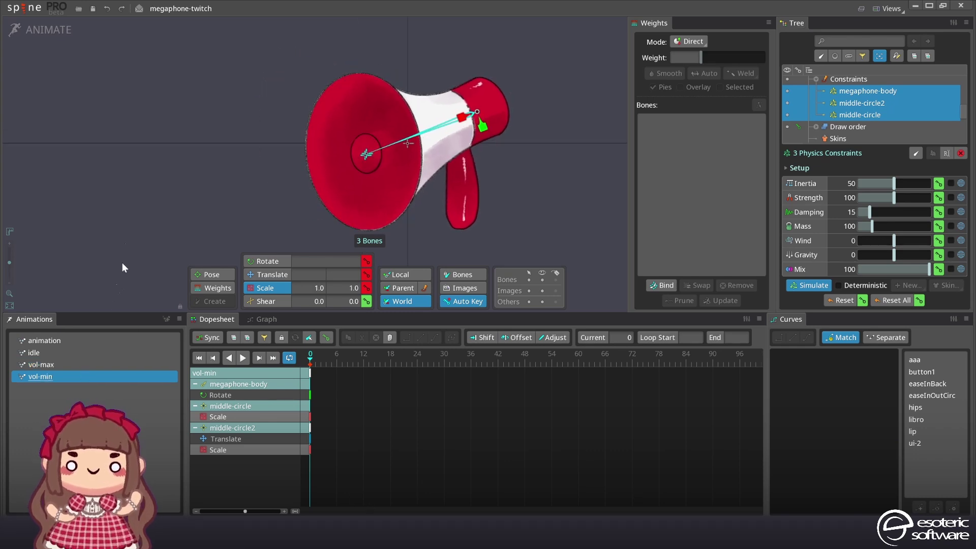
# Step: Export the rig in Binary format with atlas packing set to Polygons
pyautogui.click(15, 9)
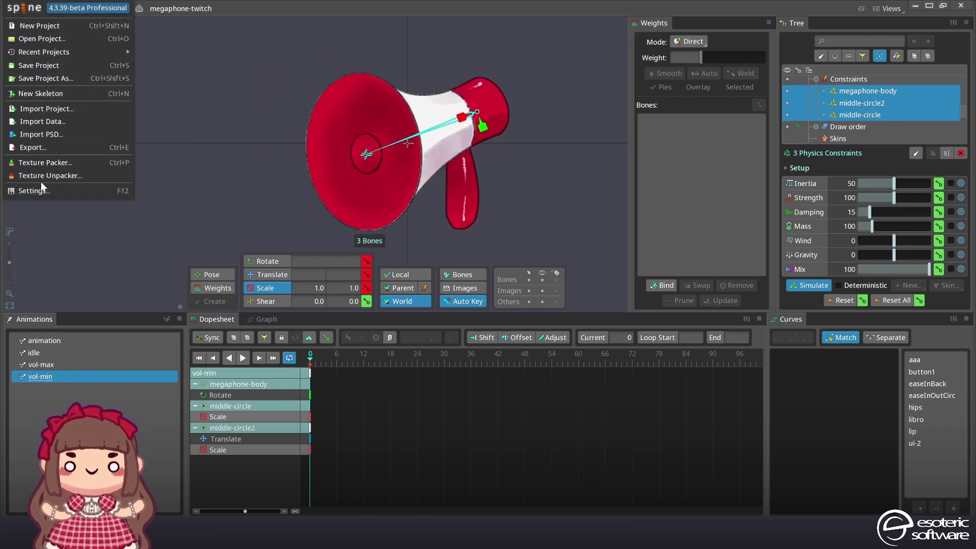
pyautogui.click(43, 148)
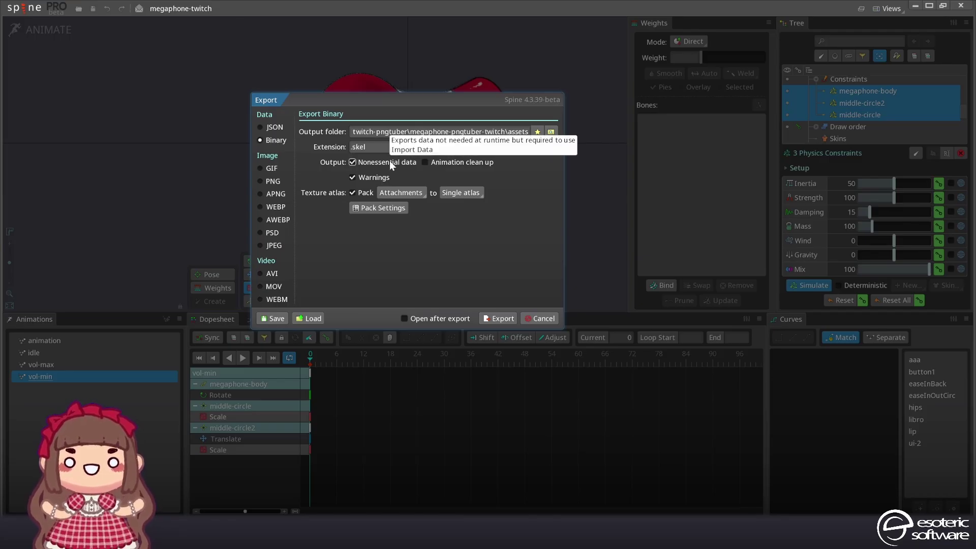
pyautogui.click(382, 207)
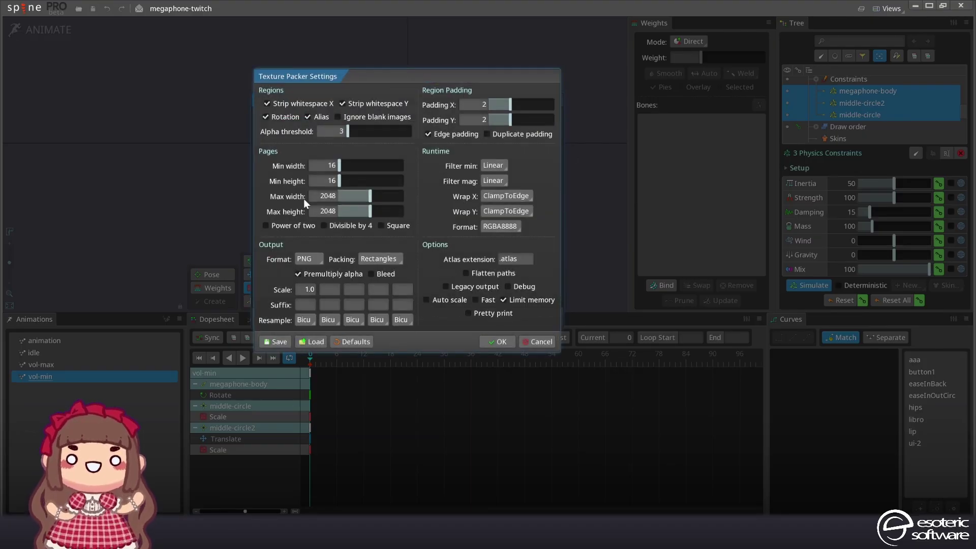
pyautogui.click(381, 262)
pyautogui.click(378, 297)
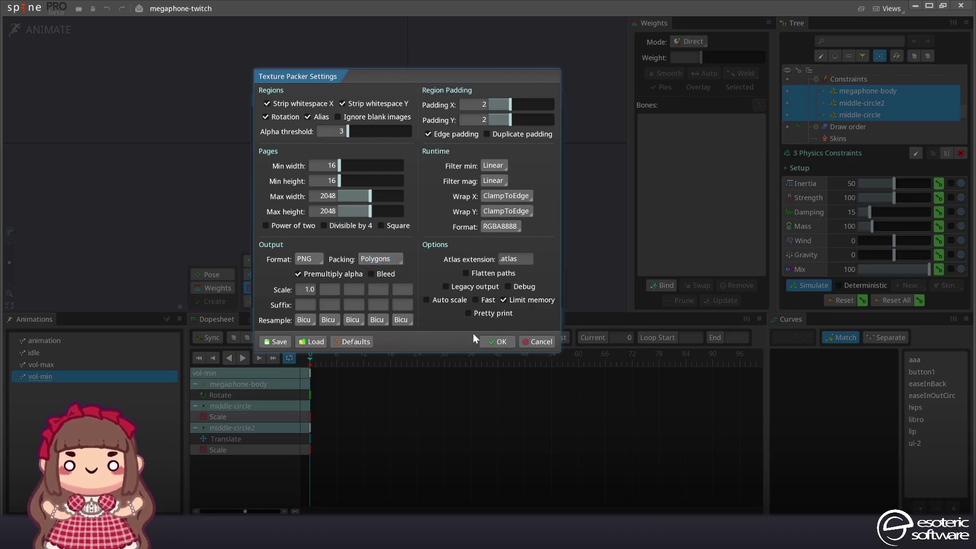
pyautogui.click(492, 341)
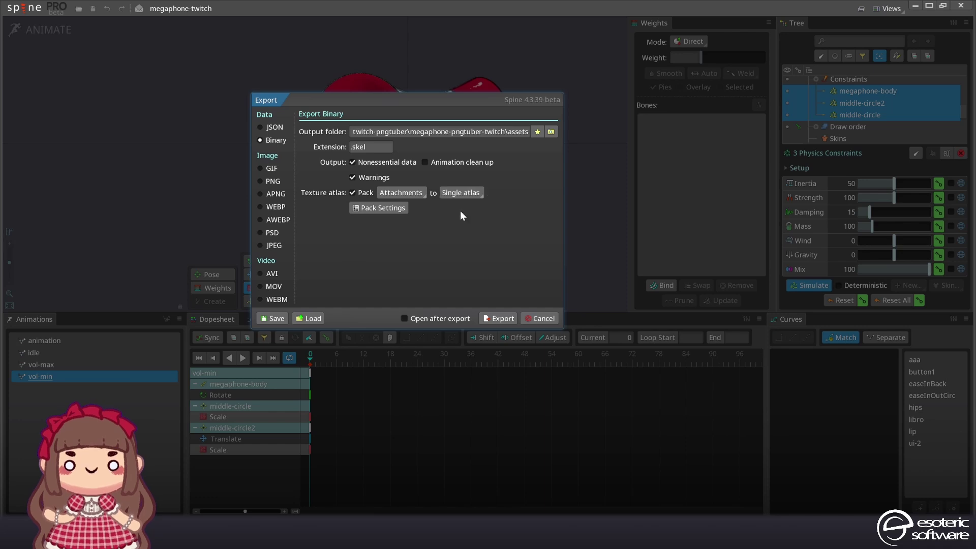
pyautogui.click(503, 319)
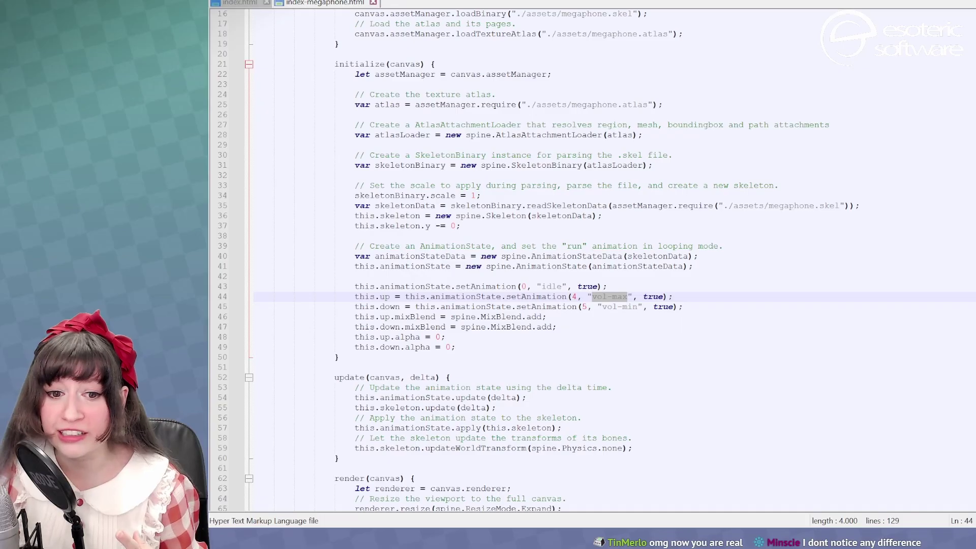
pyautogui.click(460, 226)
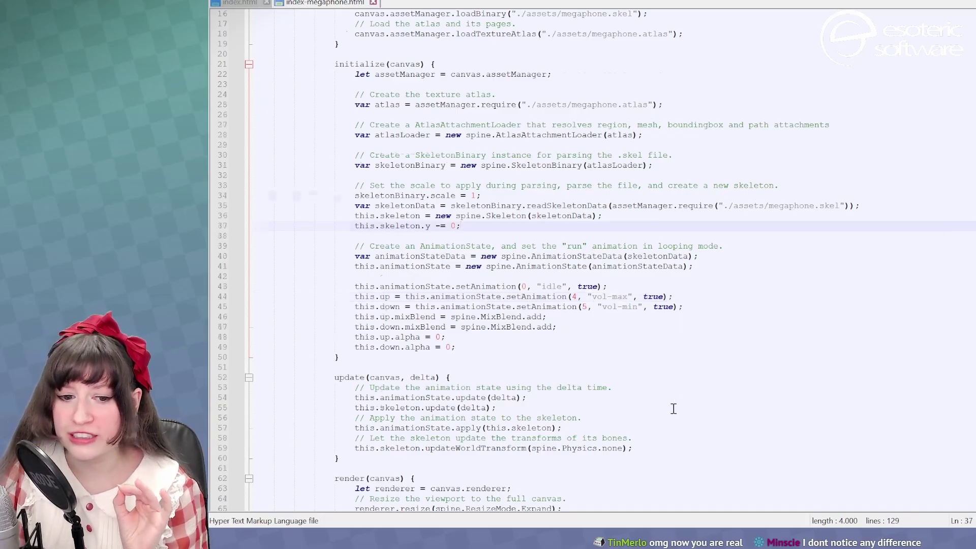
pyautogui.scroll(-20, 674, 409)
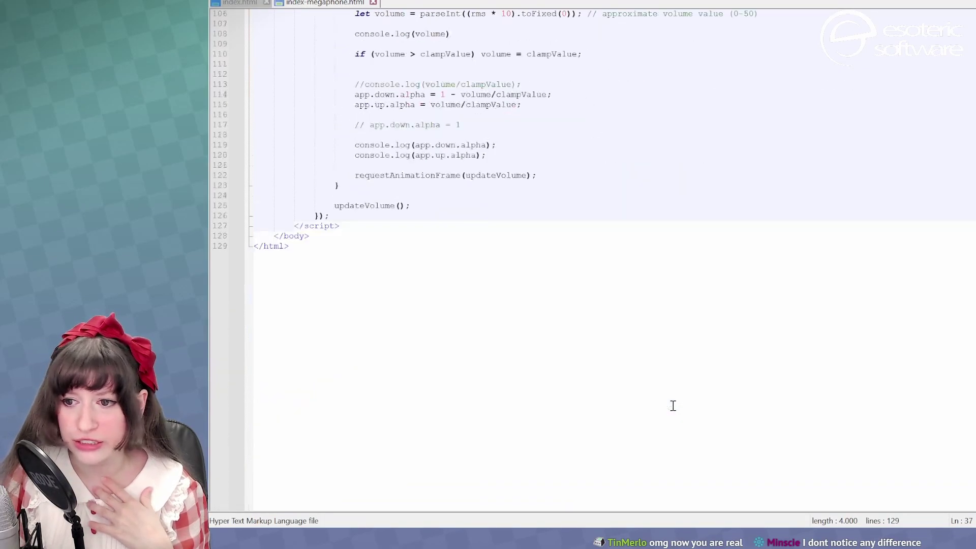
pyautogui.scroll(20, 673, 405)
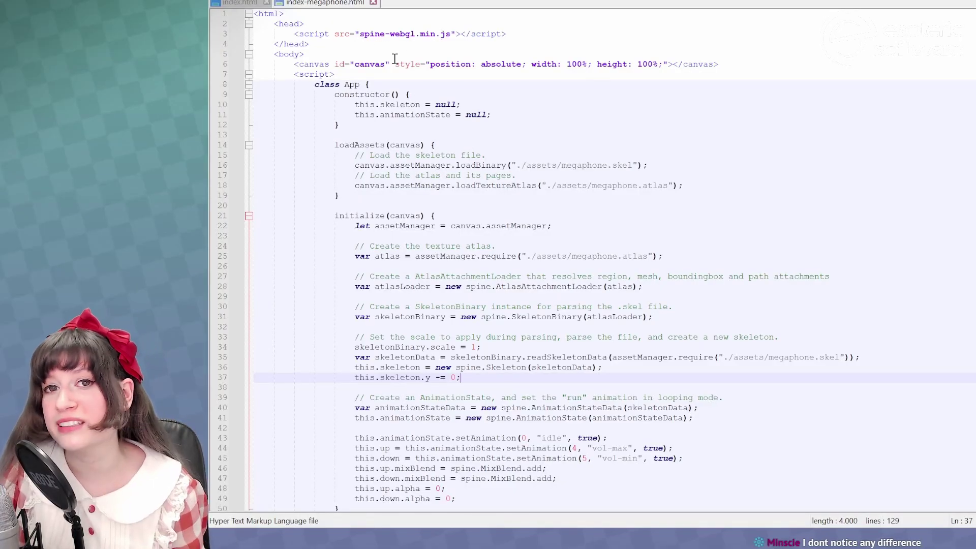
pyautogui.scroll(-20, 425, 99)
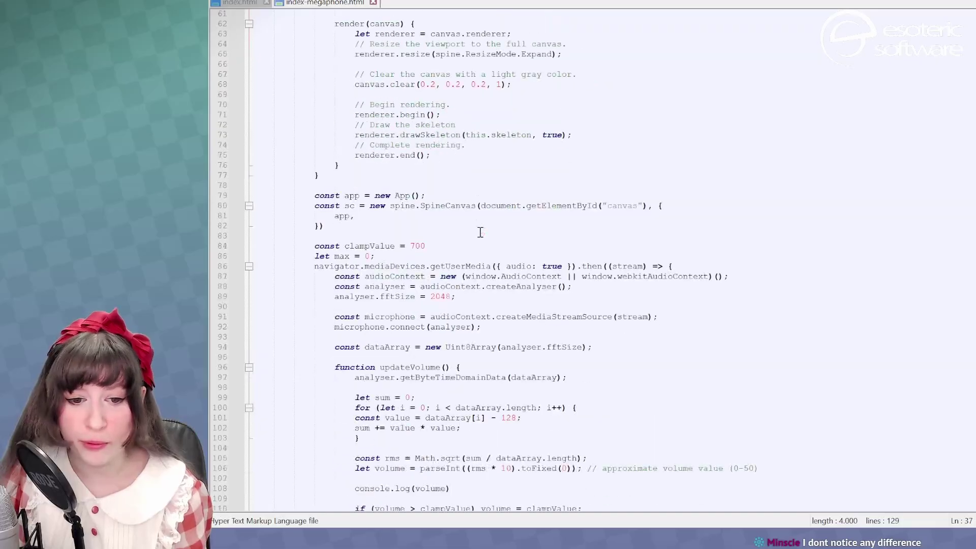
pyautogui.scroll(-3, 479, 233)
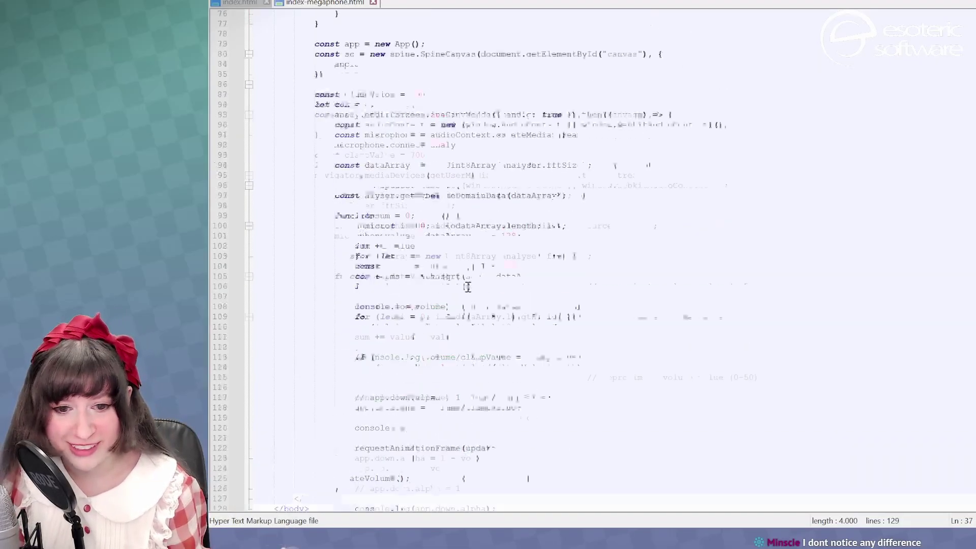
pyautogui.scroll(2, 470, 284)
pyautogui.scroll(18, 470, 285)
pyautogui.click(551, 286)
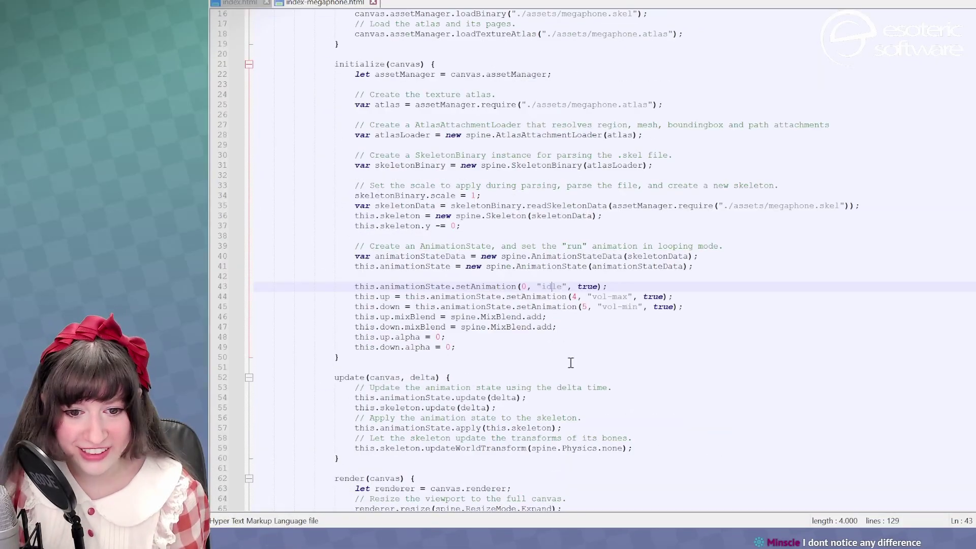
pyautogui.scroll(5, 515, 317)
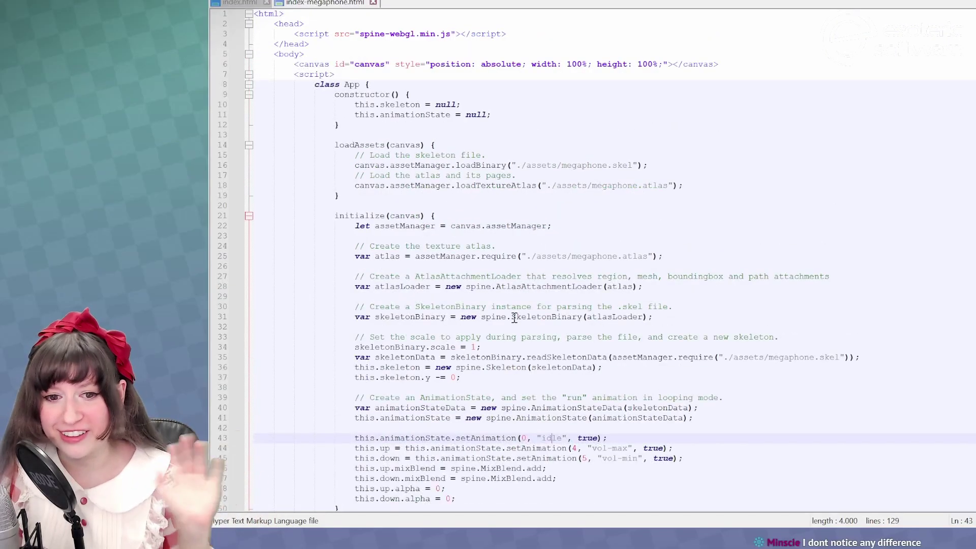
pyautogui.scroll(-15, 534, 261)
pyautogui.click(315, 337)
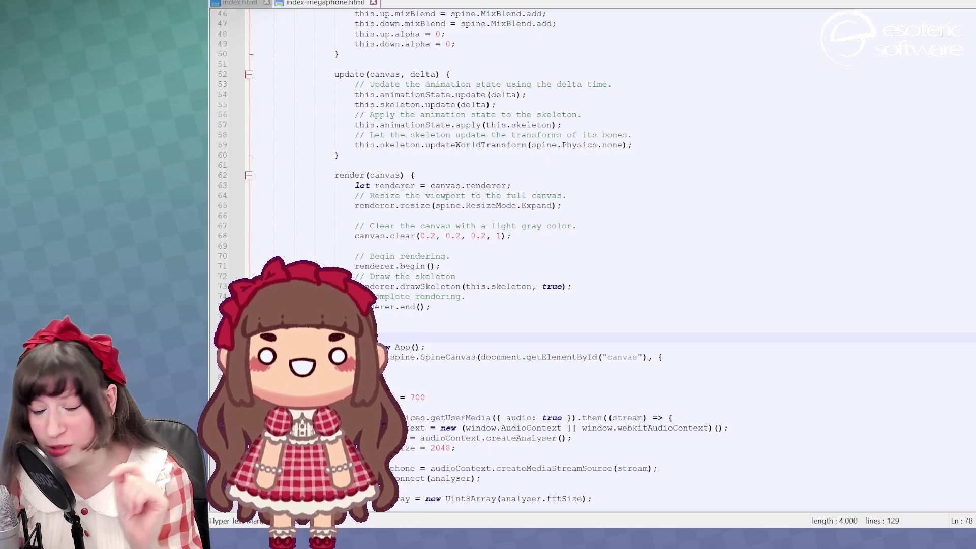
pyautogui.scroll(-2, 636, 297)
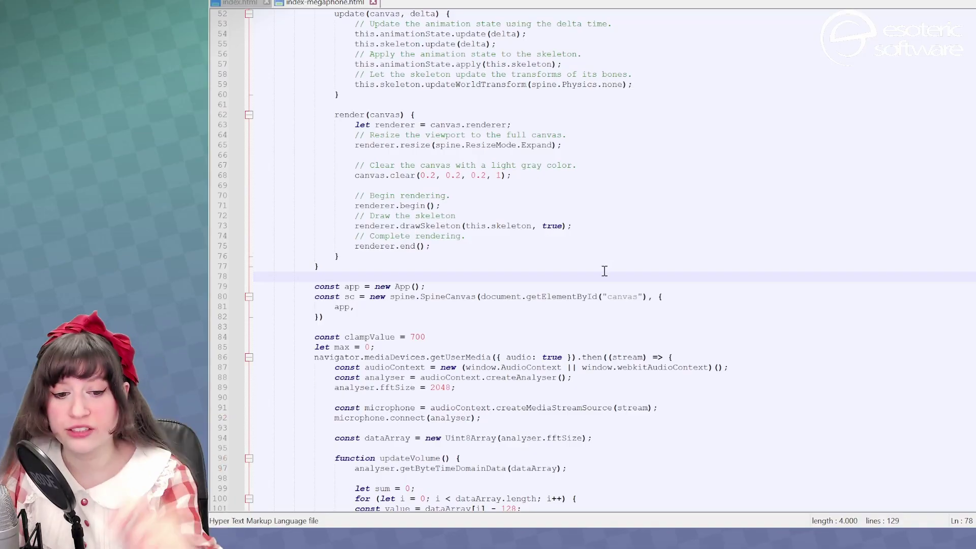
pyautogui.scroll(17, 564, 289)
# Step: Review setAnimation lines 43–45, then change line 16's path to ./assets/megaphone-.skel
pyautogui.moveTo(712, 460); pyautogui.dragTo(259, 441)
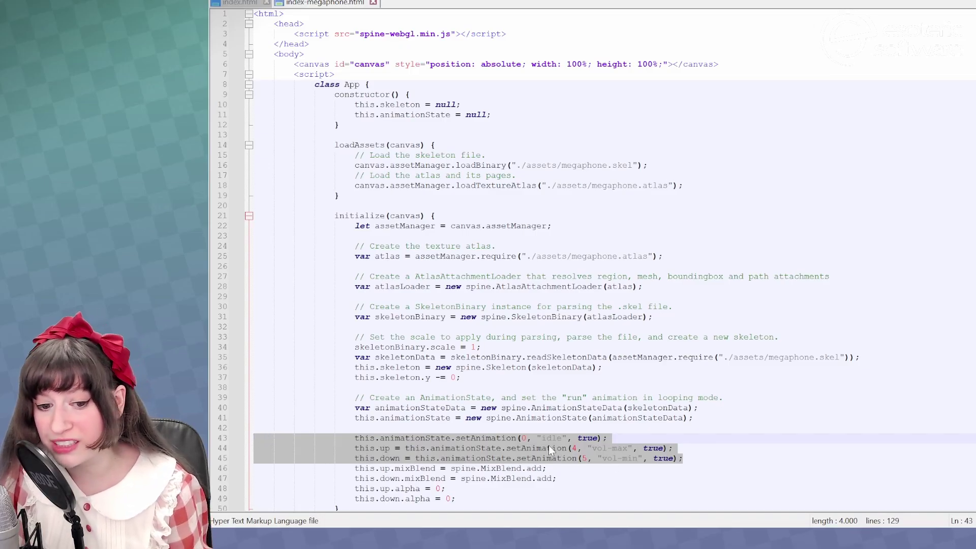
pyautogui.click(524, 438)
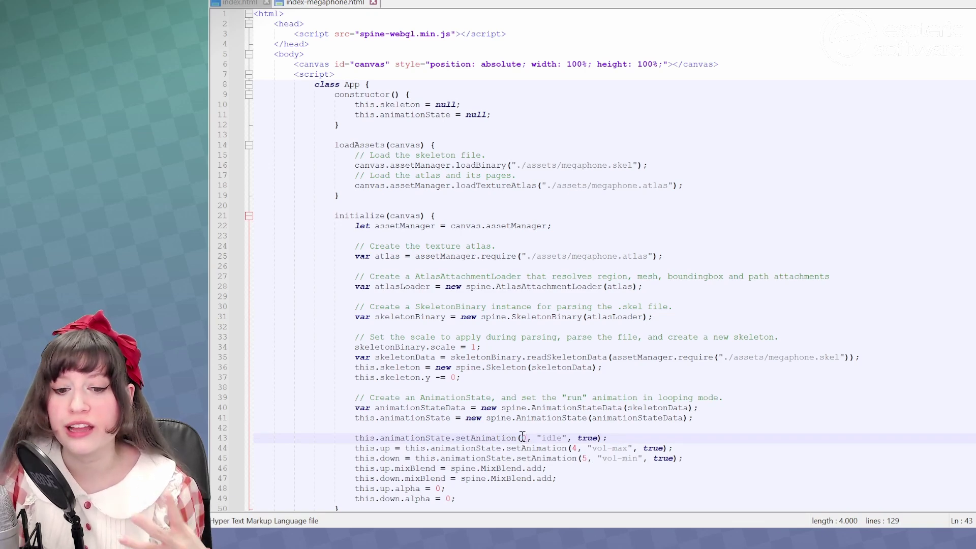
pyautogui.press('Right')
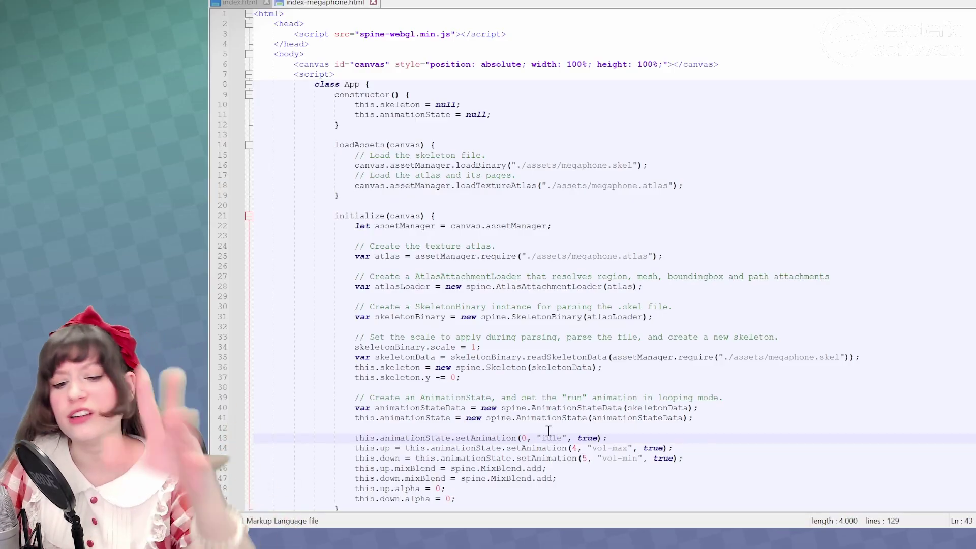
pyautogui.click(630, 458)
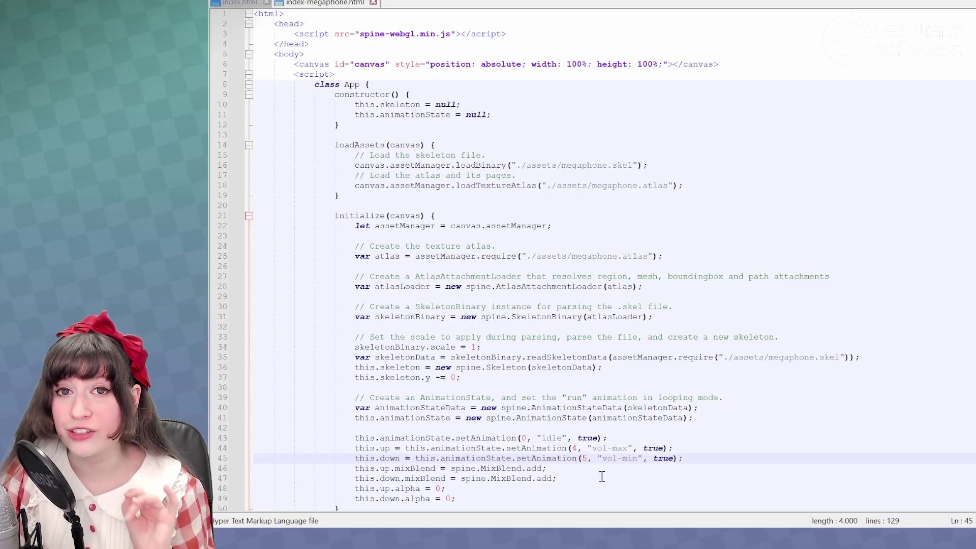
pyautogui.click(609, 165)
pyautogui.write('-')
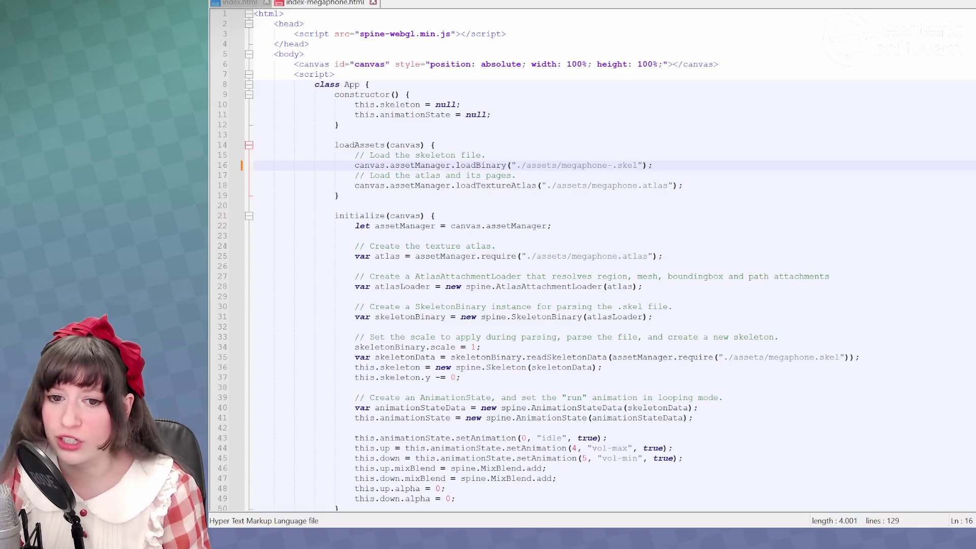
# Step: Remove the stray hyphen and insert '-twitch' into the megaphone paths on lines 16 and 18
pyautogui.press('BackSpace')
pyautogui.hotkey('ctrl', 's')
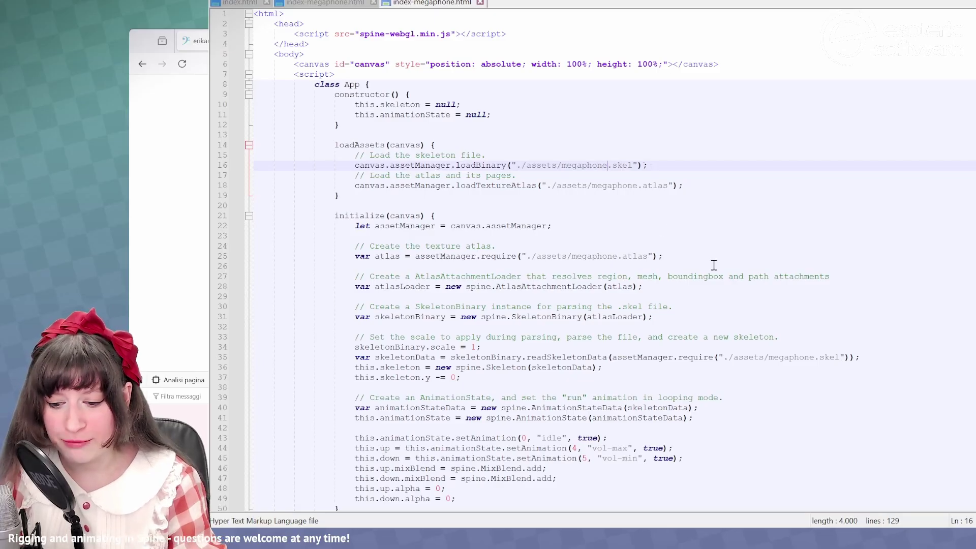
pyautogui.write('-twitch')
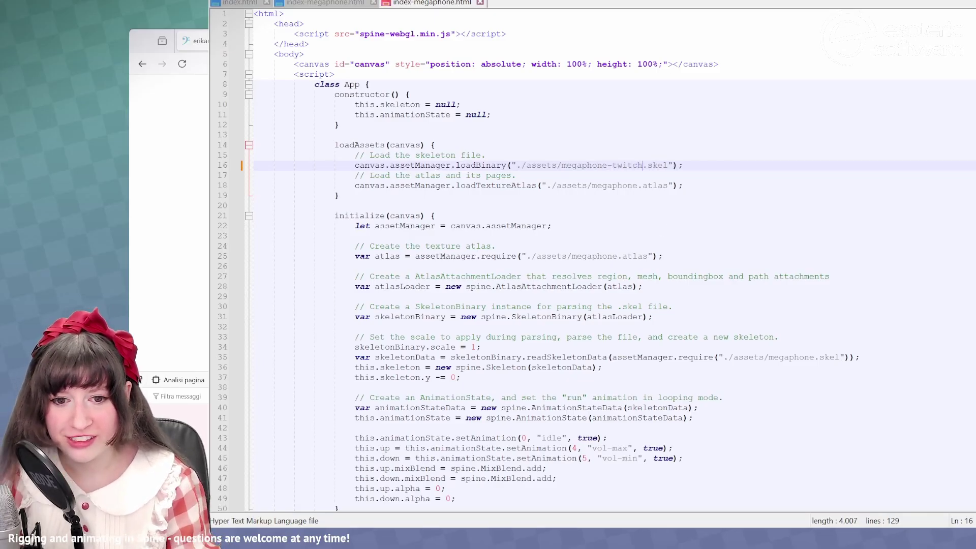
pyautogui.click(638, 186)
pyautogui.write('-twitch')
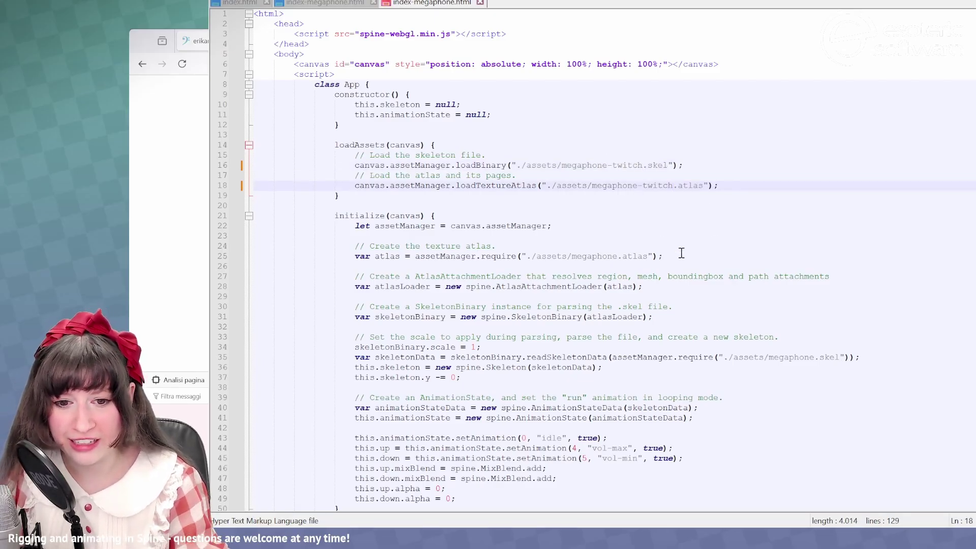
# Step: Add '-twitch' to the line 25 atlas and line 35 skeleton paths, then close the duplicate file tab
pyautogui.click(617, 257)
pyautogui.write('-twitch')
pyautogui.click(813, 358)
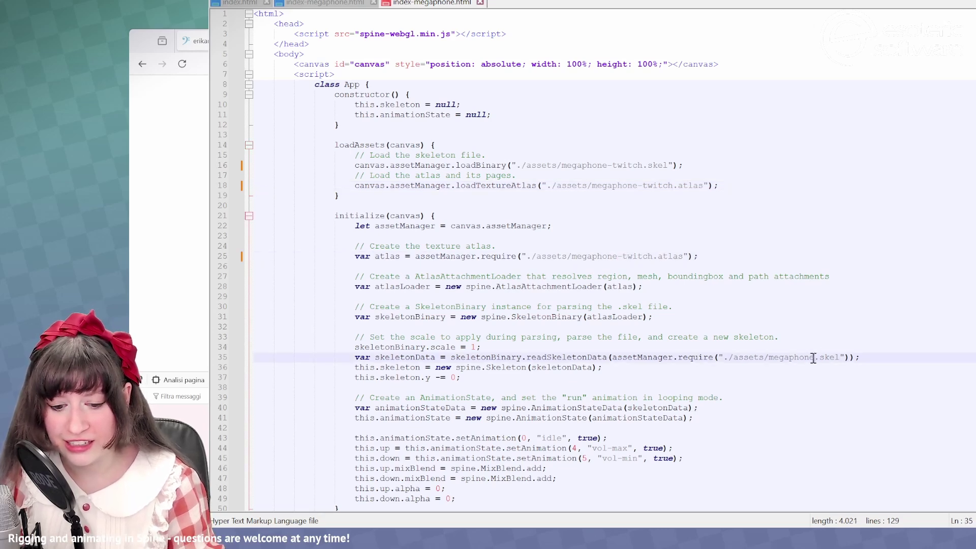
pyautogui.write('-twitch')
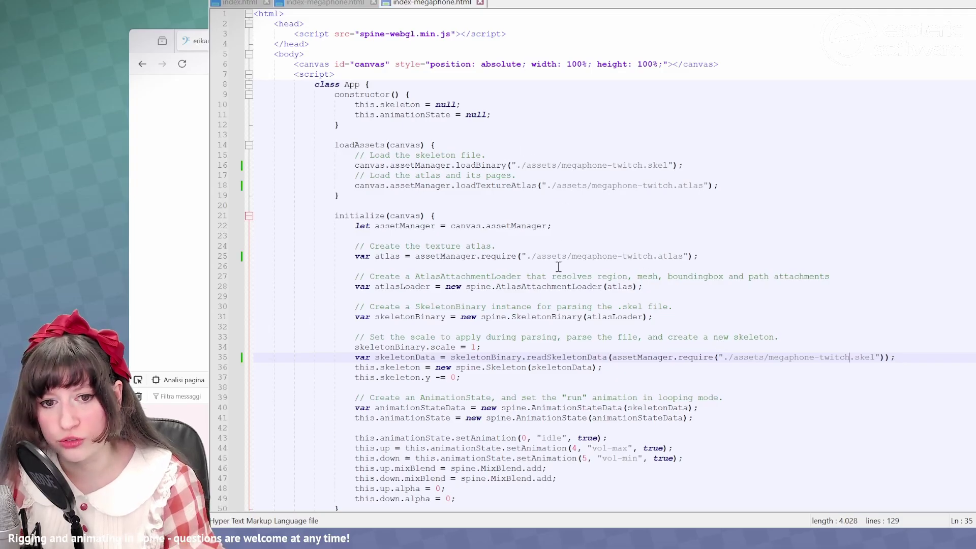
pyautogui.hotkey('ctrl', 'w')
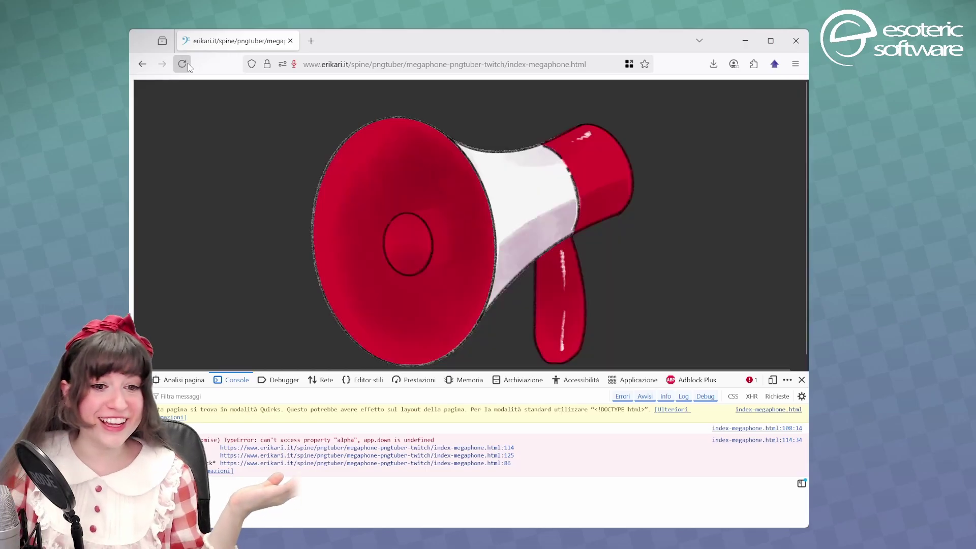
# Step: Hide Firefox's developer console and reload the megaphone page to show the new rig
pyautogui.press('F12')
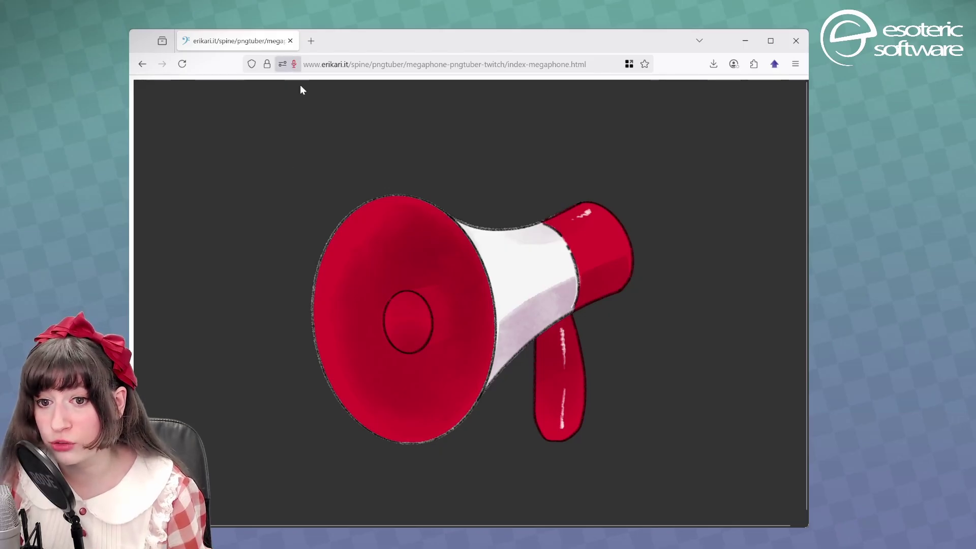
pyautogui.click(182, 64)
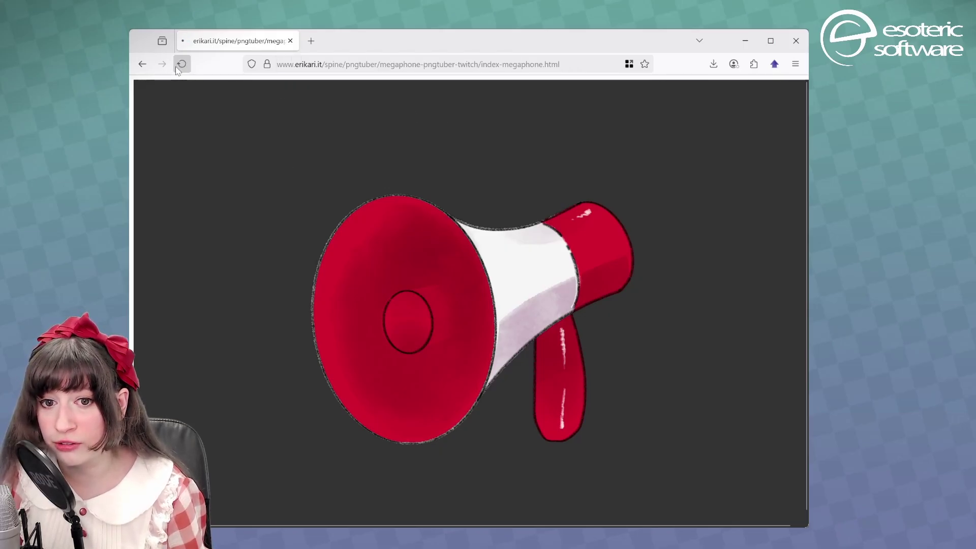